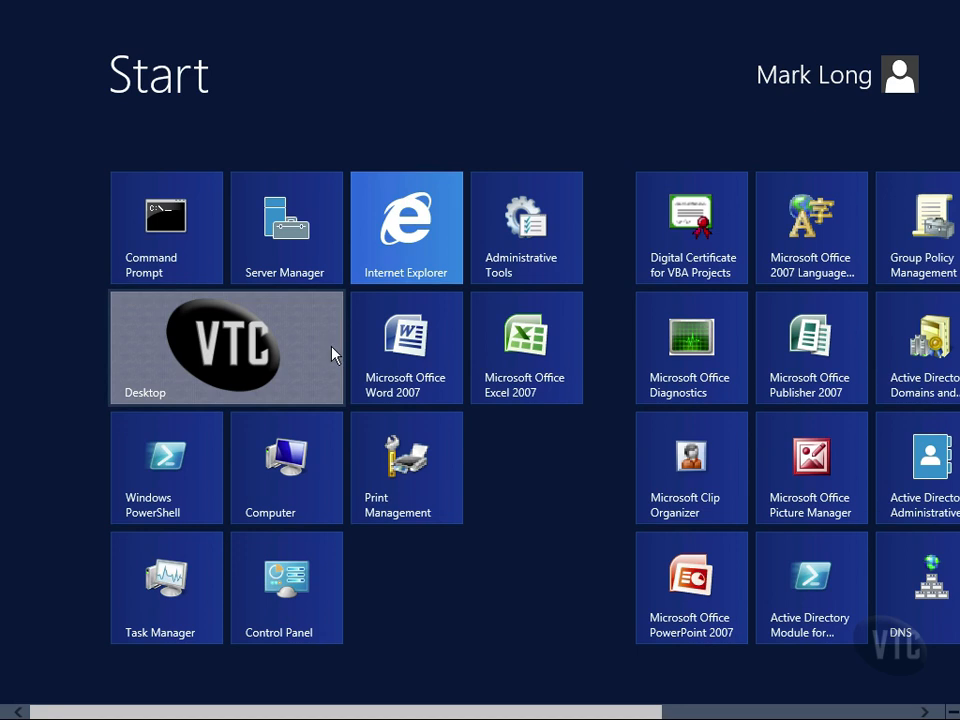
# Open Computer Management from Server Manager, maximize it, and show Disk Management with the KINGSTON (E:) partition selected
pyautogui.click(320, 275)
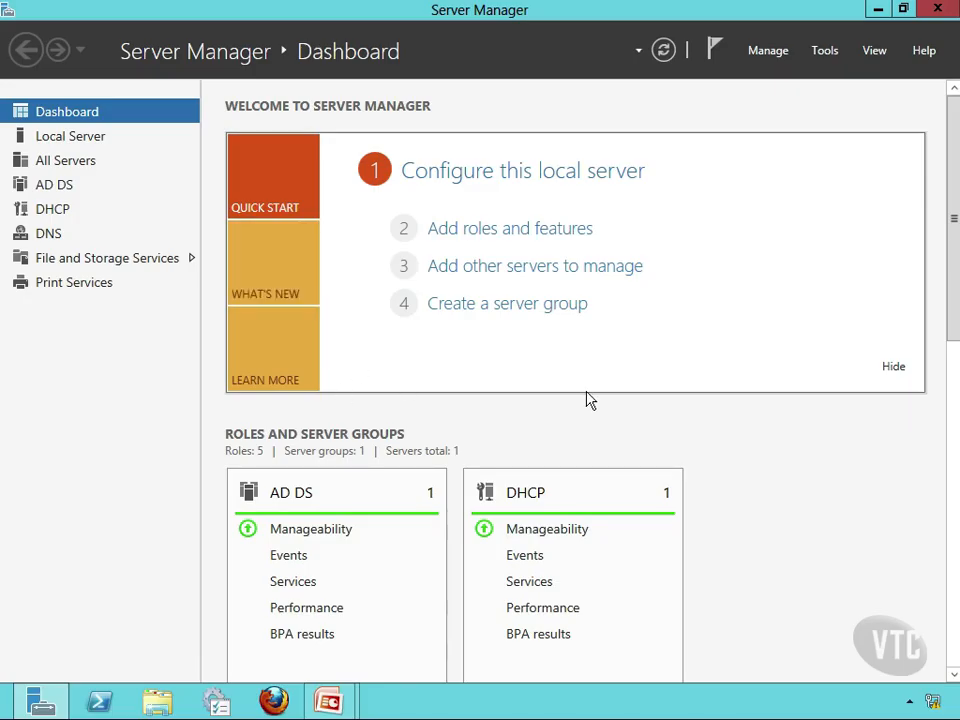
pyautogui.click(825, 51)
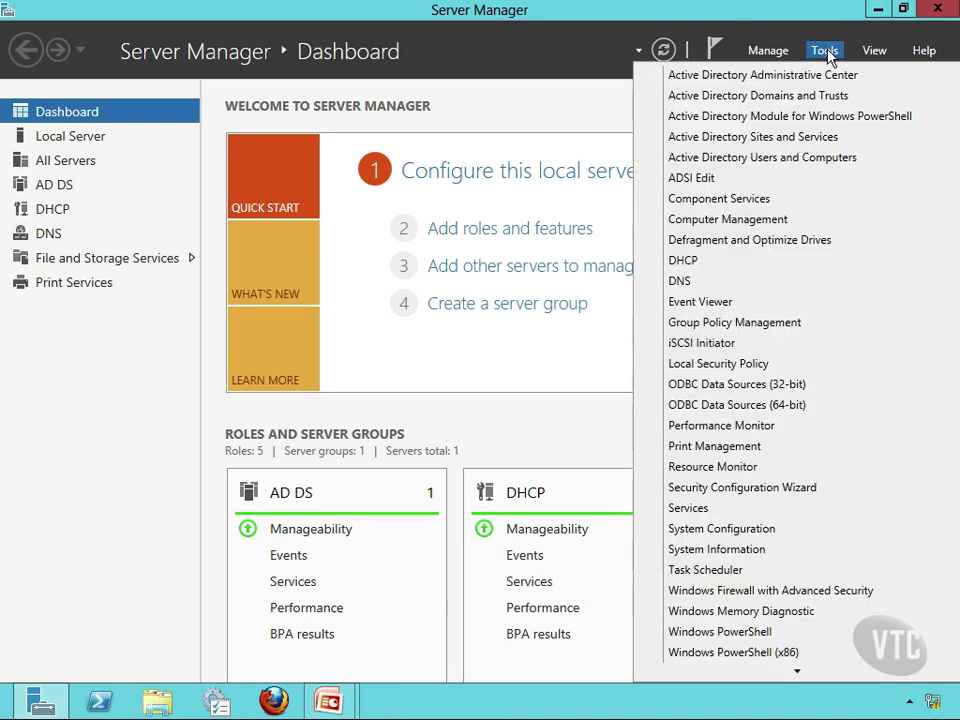
pyautogui.click(742, 219)
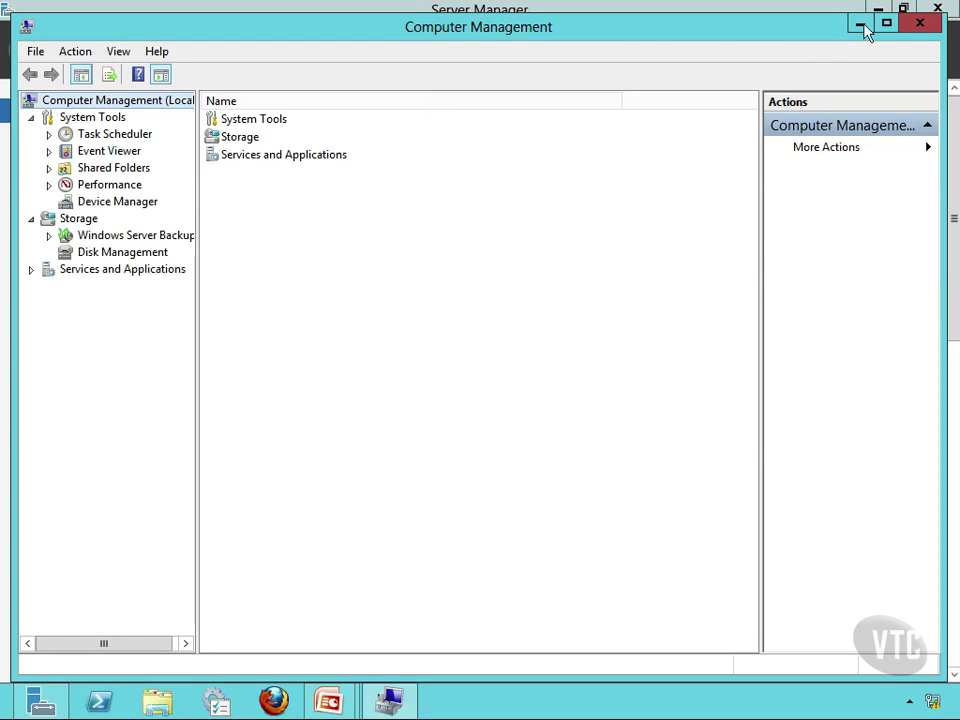
pyautogui.click(886, 23)
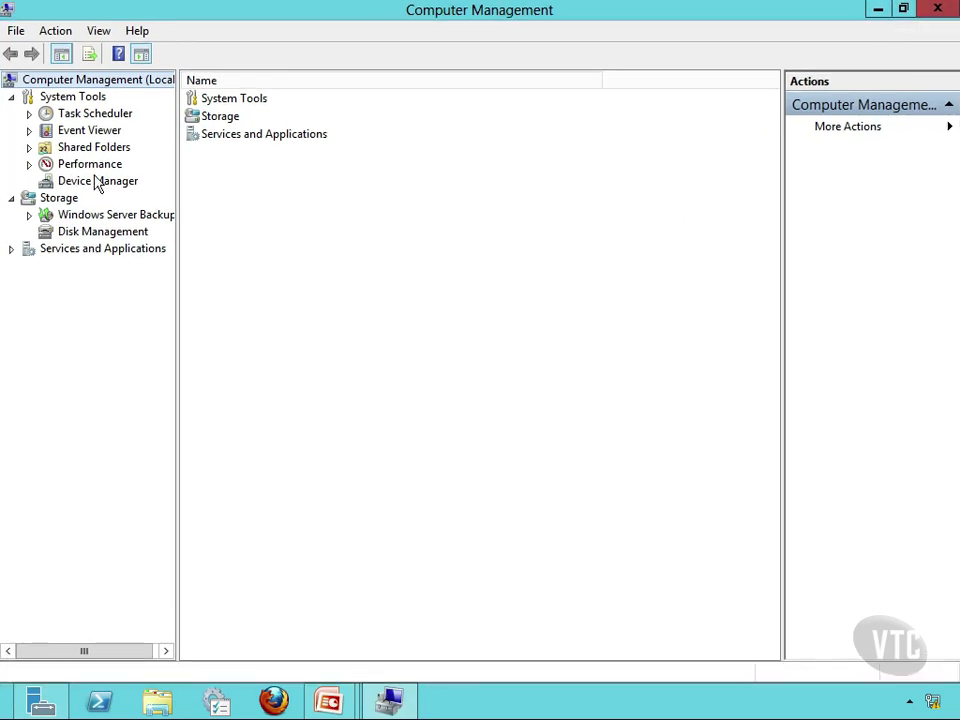
pyautogui.click(104, 236)
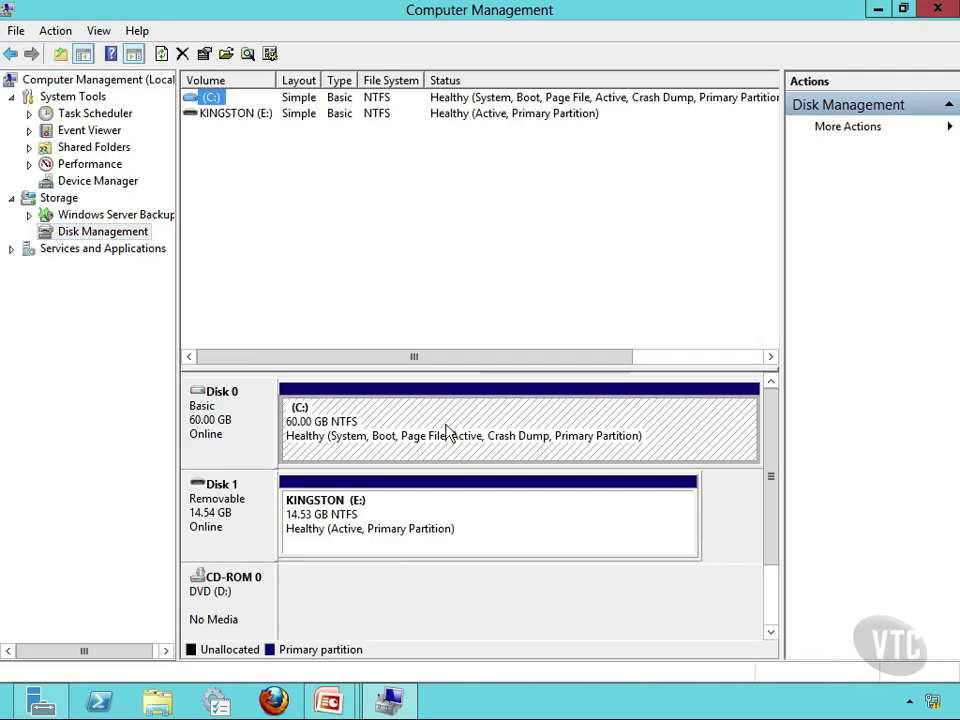
pyautogui.click(497, 537)
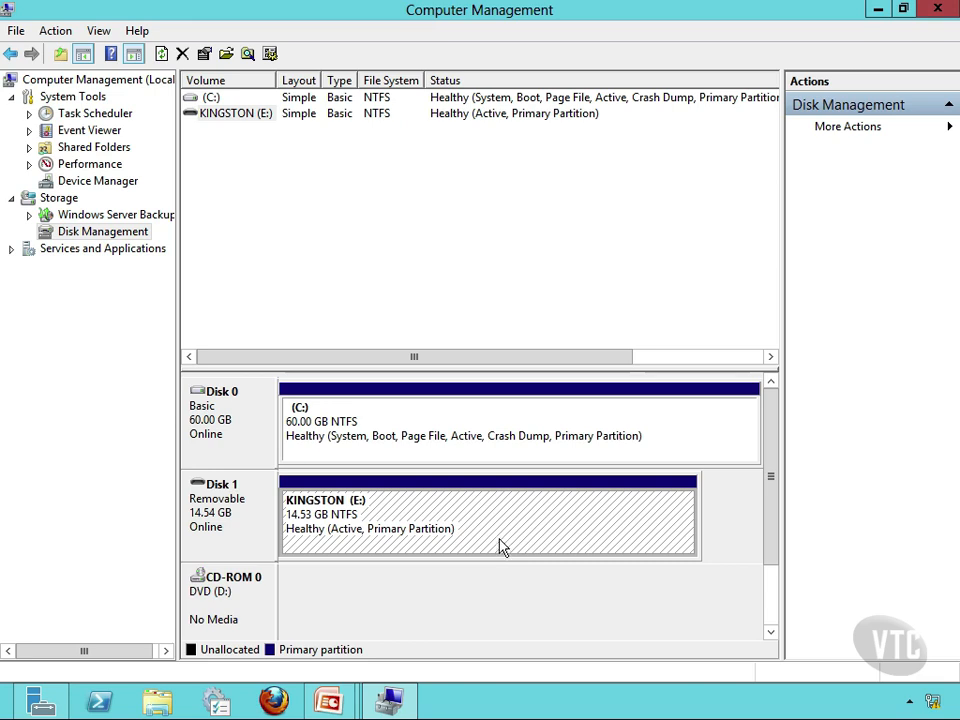
# Start creating a virtual hard disk in Disk Management, with its location on KINGSTON (E:) and the file name MarkClassEx
pyautogui.click(104, 232)
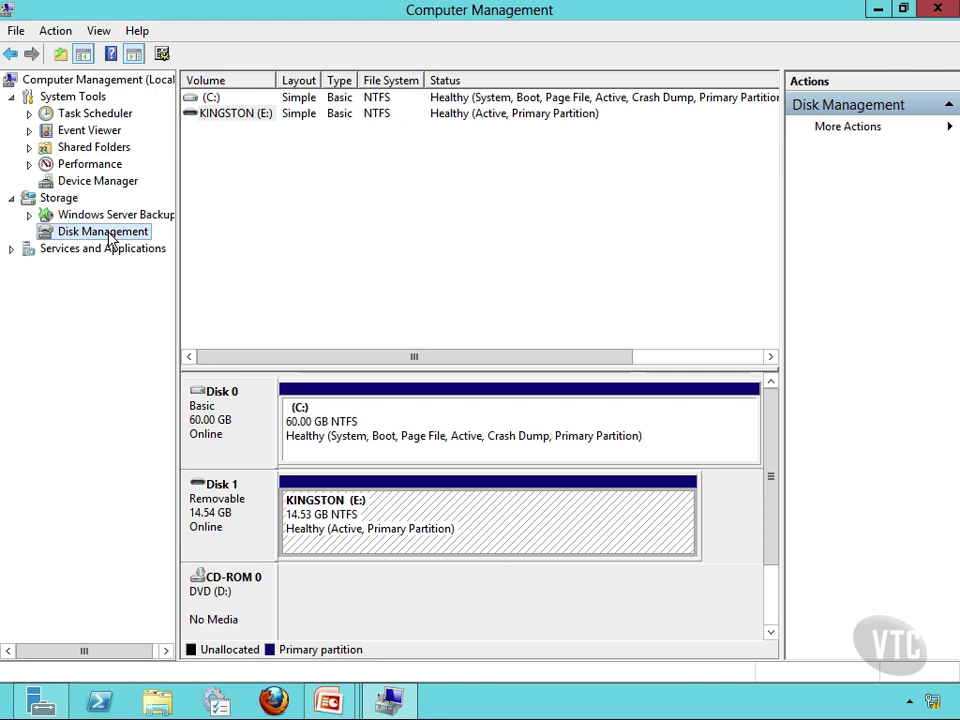
pyautogui.rightClick(110, 240)
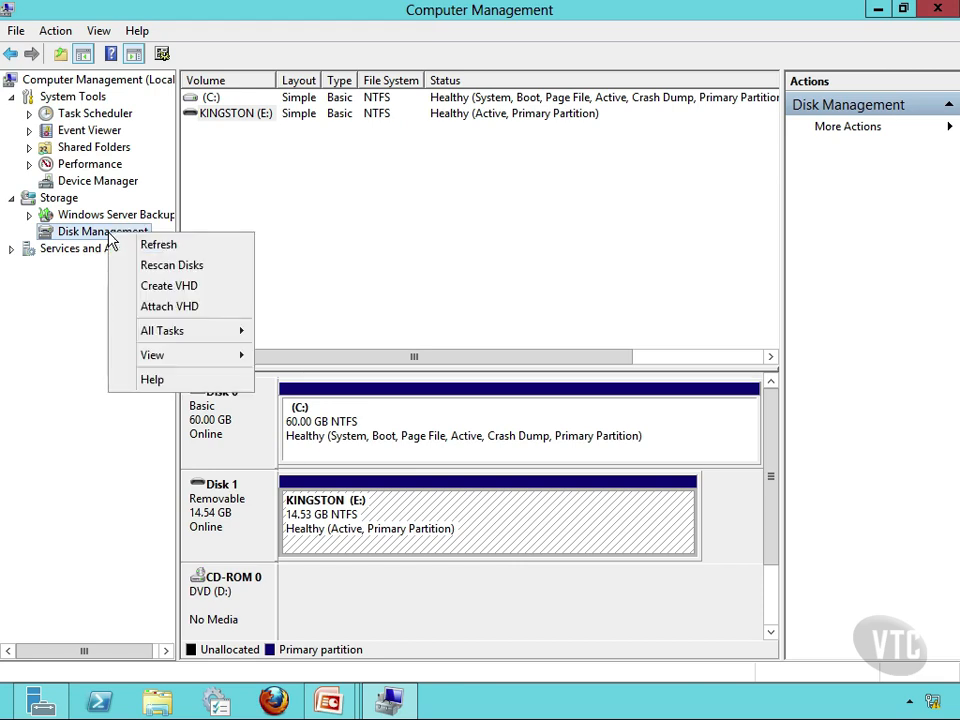
pyautogui.click(163, 289)
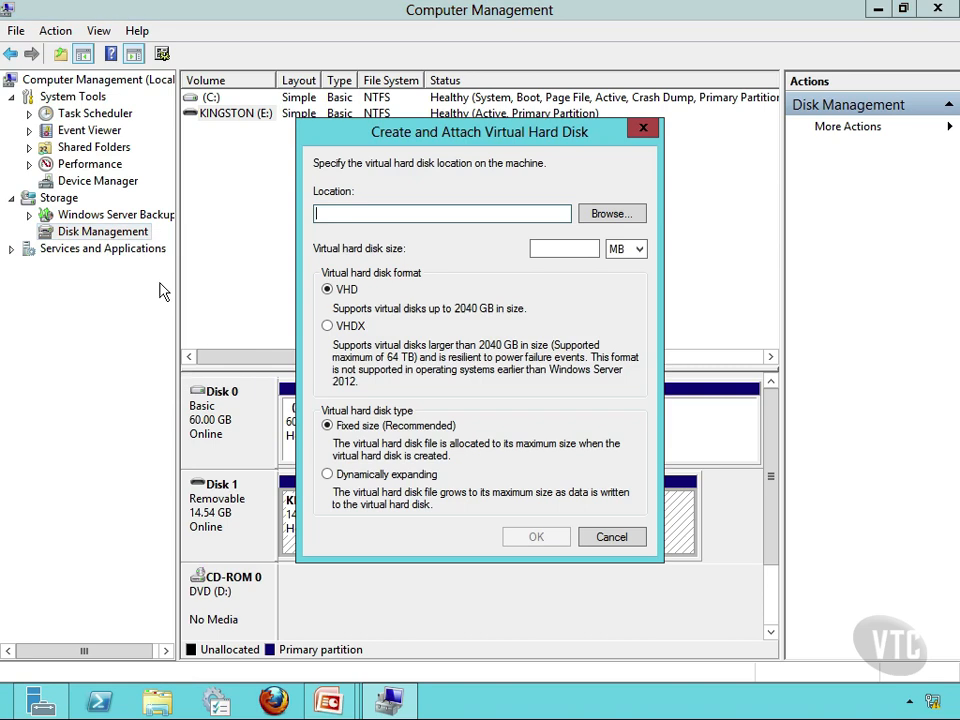
pyautogui.click(611, 216)
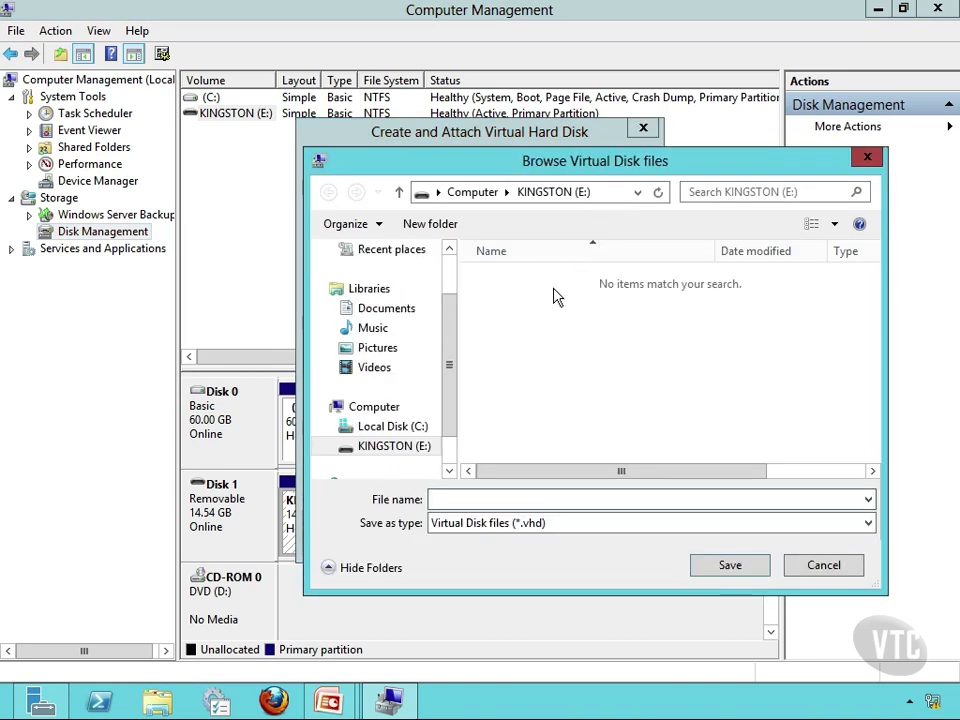
pyautogui.click(395, 447)
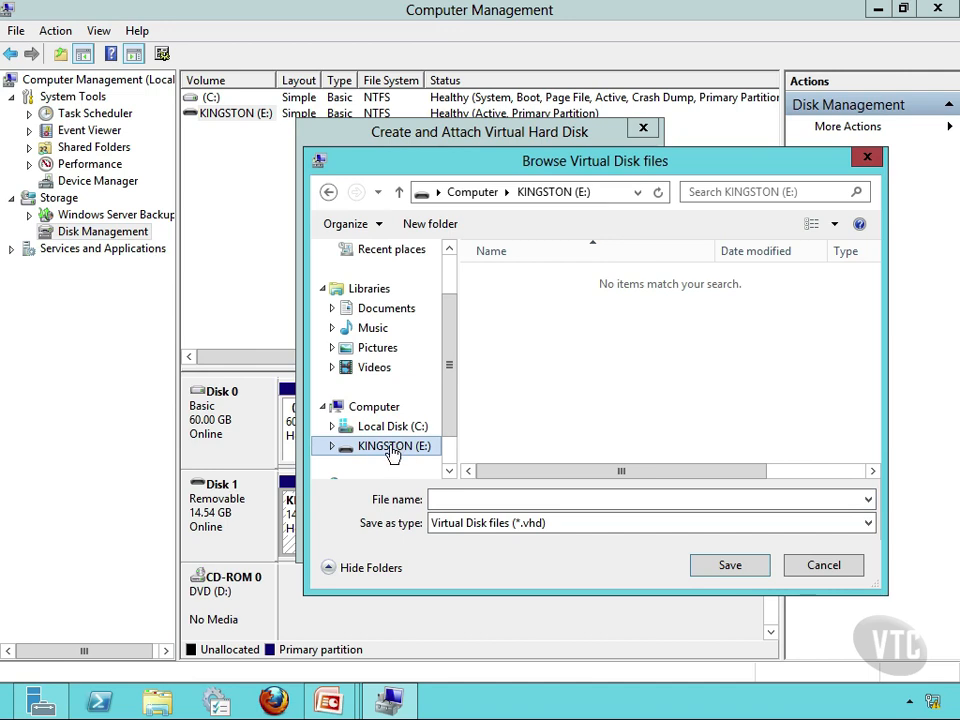
pyautogui.click(461, 499)
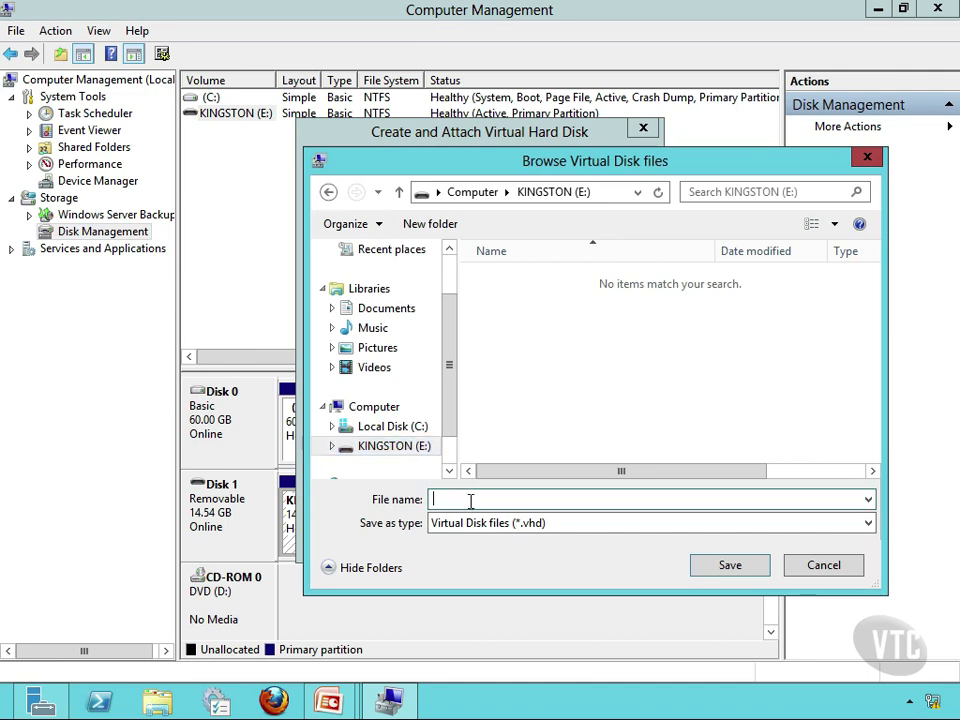
pyautogui.write('MarkClassEx')
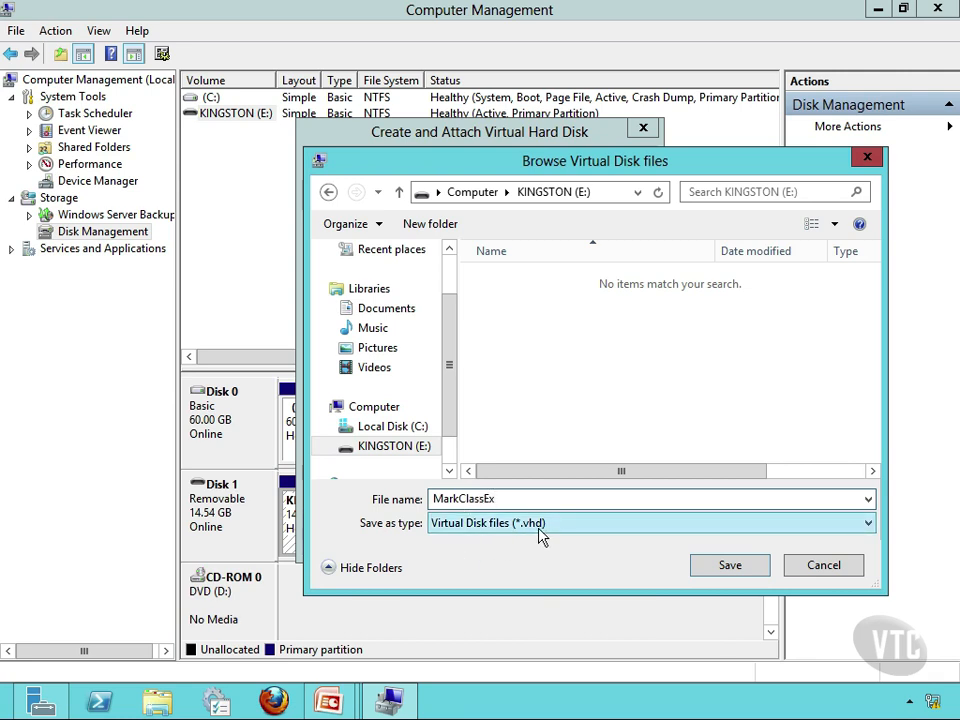
pyautogui.click(720, 567)
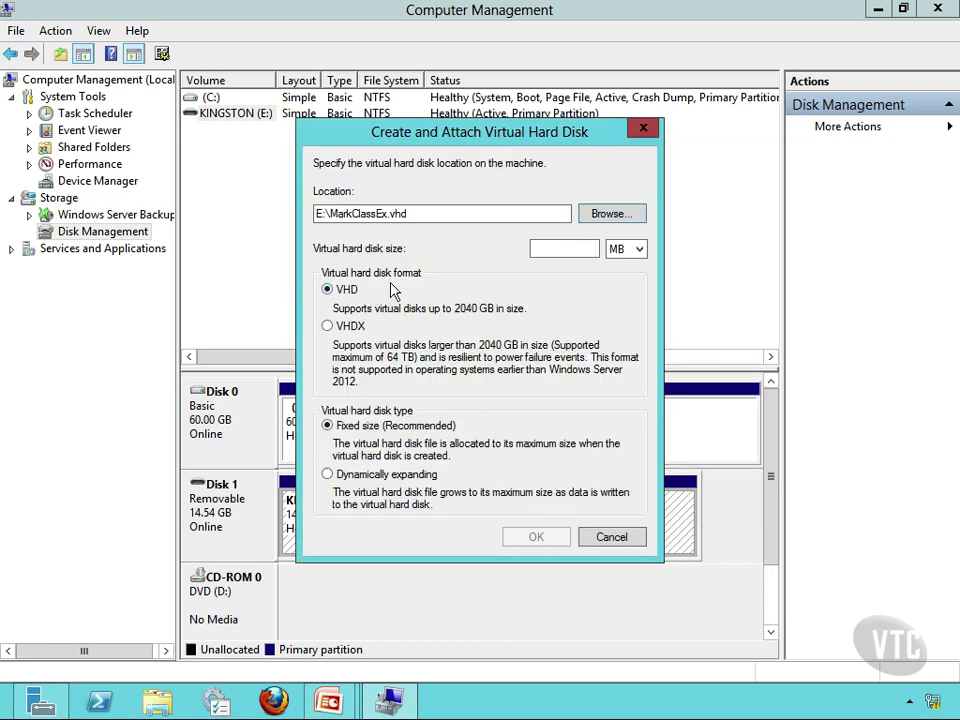
# Create and attach the virtual hard disk in VHDX format with a fixed size of 325 MB
pyautogui.click(346, 328)
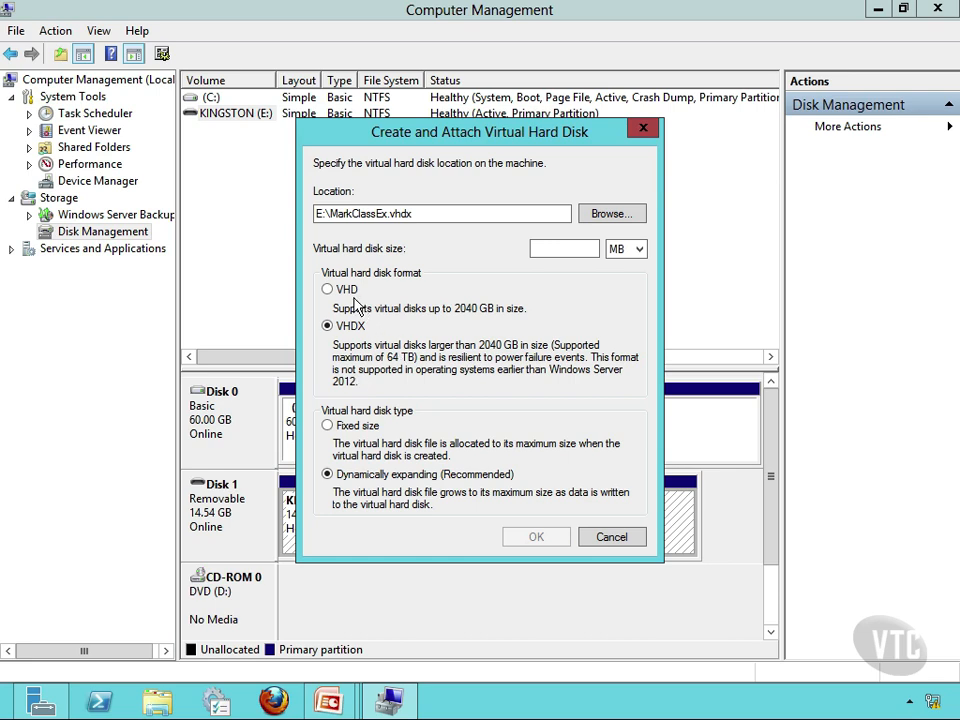
pyautogui.click(569, 249)
pyautogui.write('325')
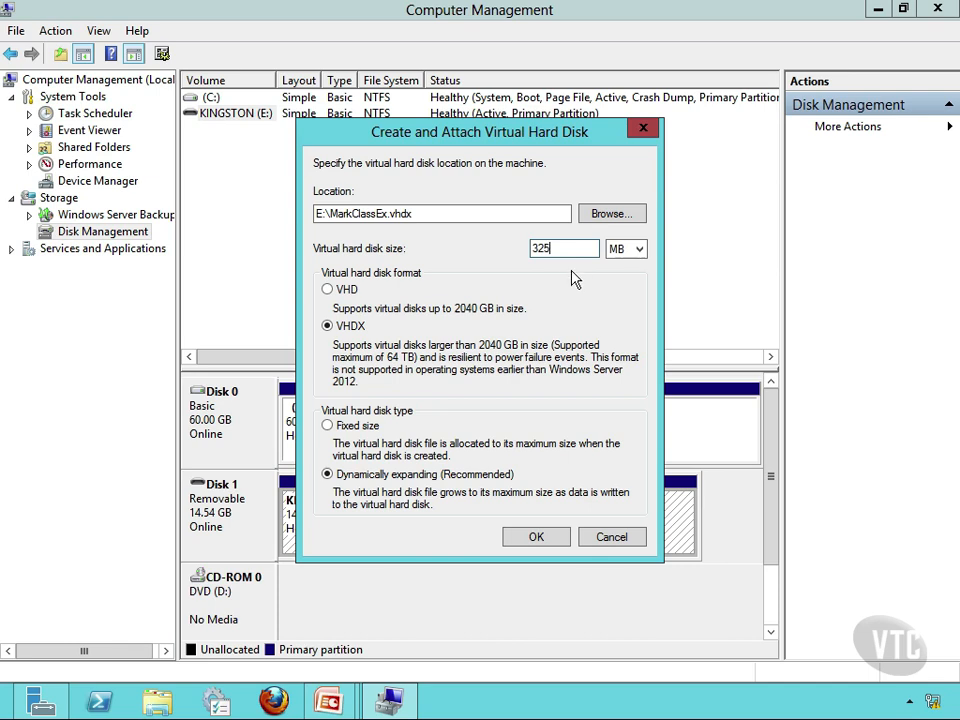
pyautogui.click(355, 430)
pyautogui.click(354, 476)
pyautogui.click(638, 252)
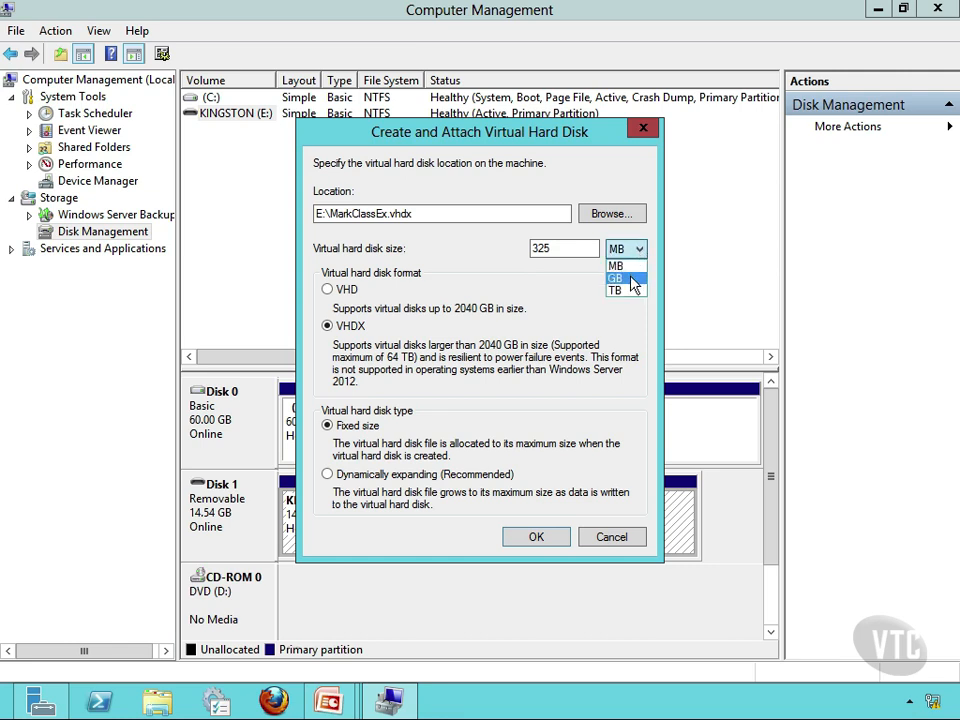
pyautogui.click(631, 265)
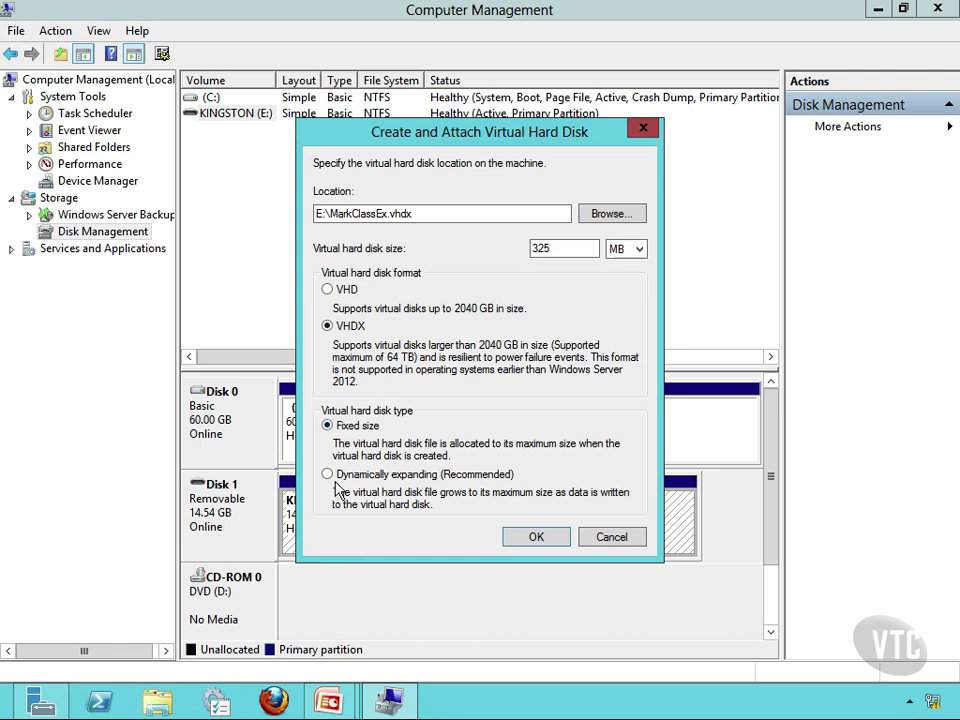
pyautogui.click(546, 535)
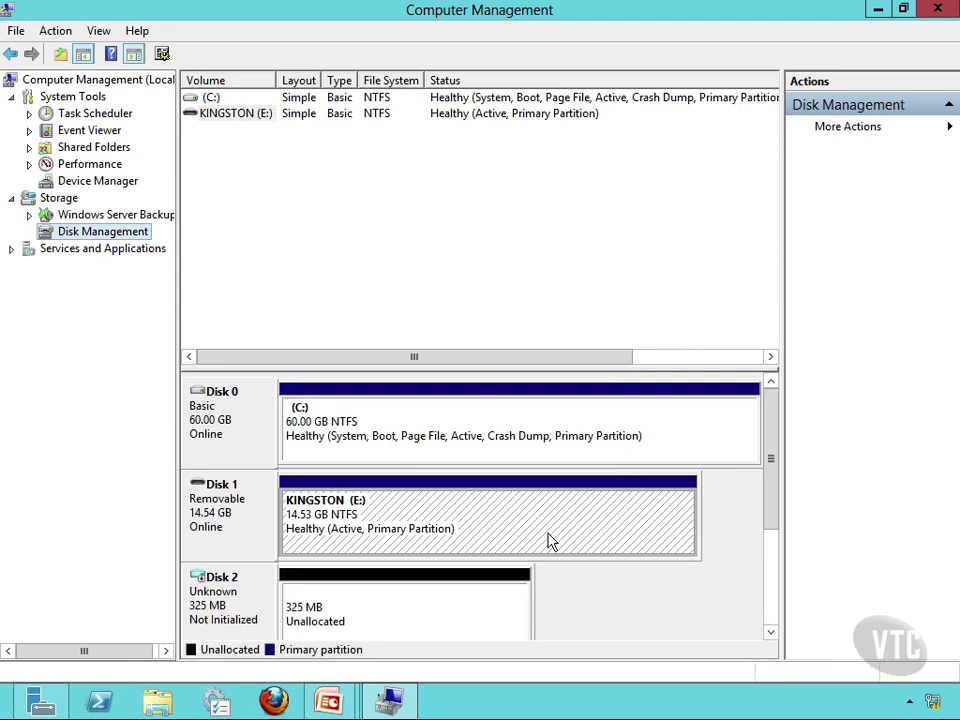
# Inspect the new Disk 2 in the disk layout and look for its drive under Computer in File Explorer
pyautogui.click(433, 616)
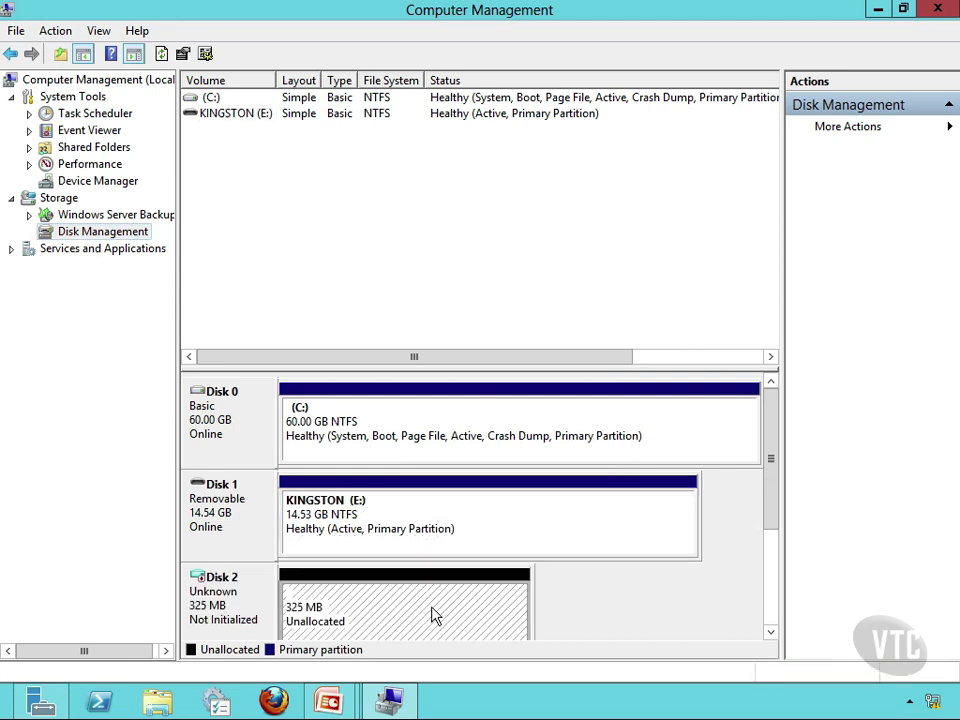
pyautogui.moveTo(771, 510); pyautogui.dragTo(771, 553)
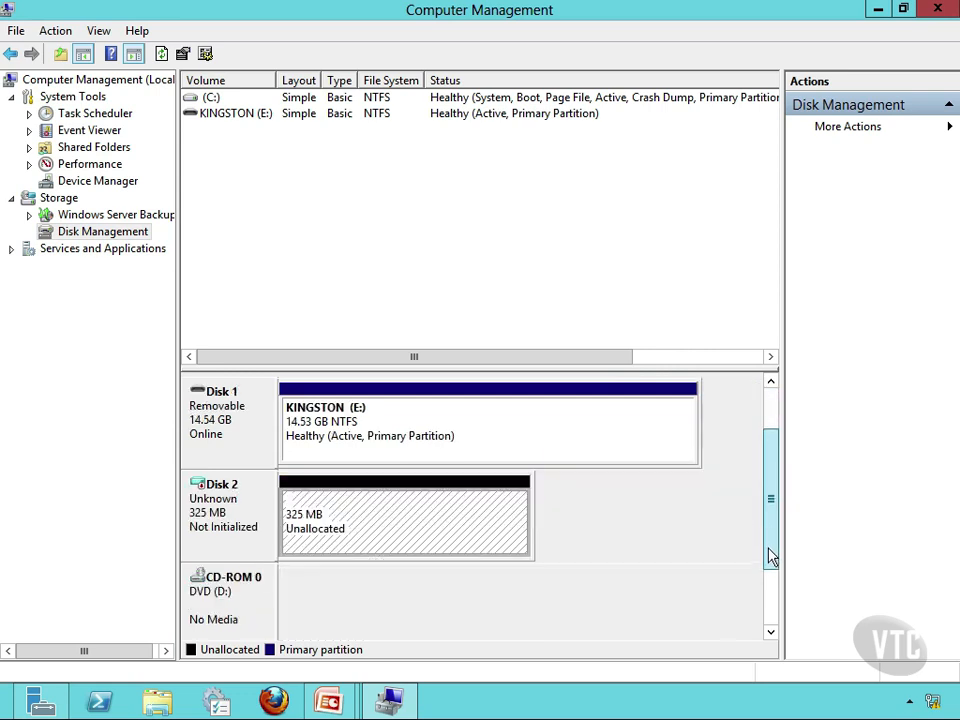
pyautogui.press('super+e')
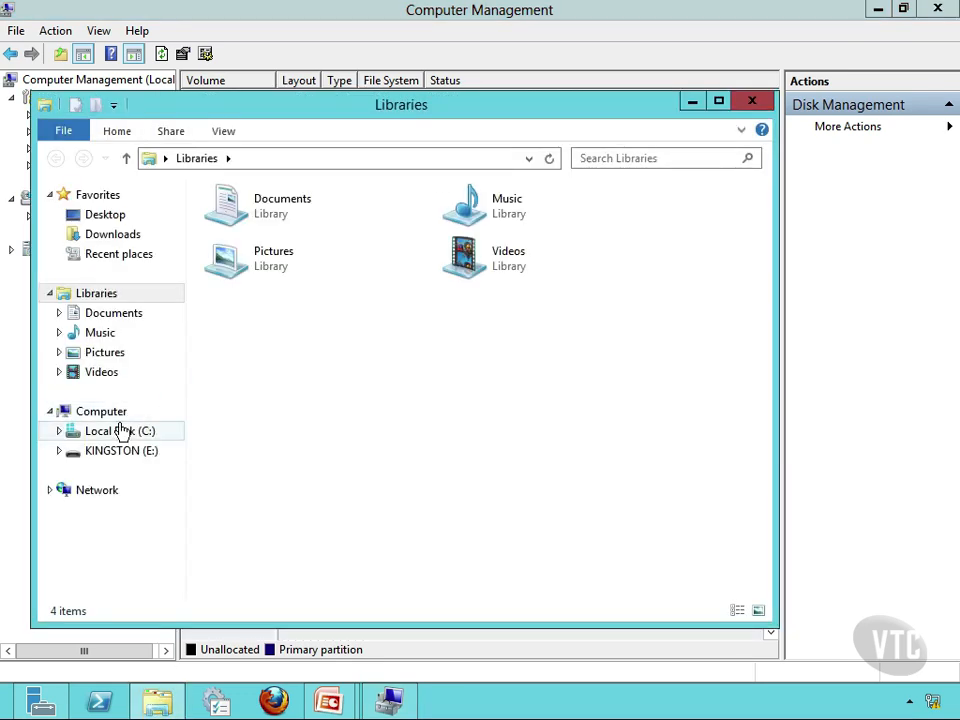
pyautogui.click(118, 414)
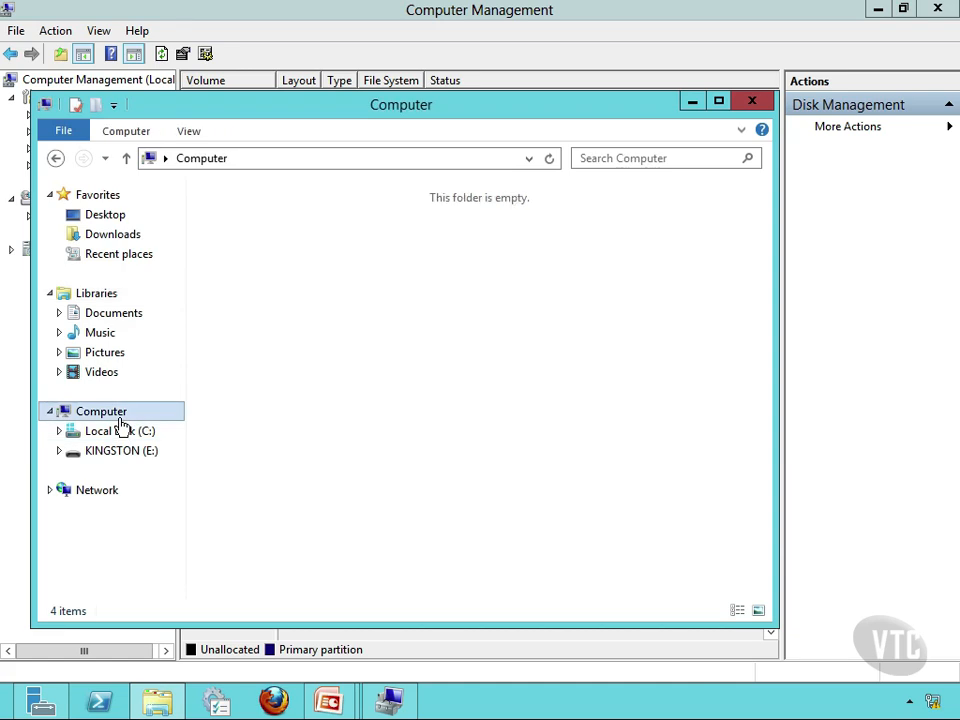
pyautogui.click(691, 104)
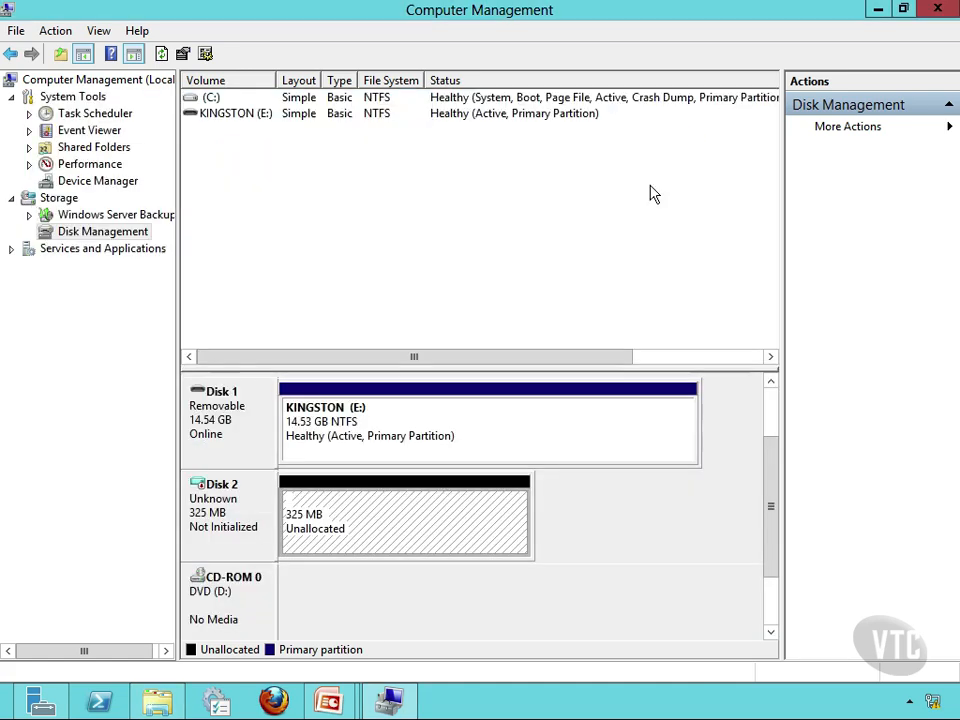
# Initialize Disk 2 with the MBR (Master Boot Record) partition style
pyautogui.rightClick(400, 525)
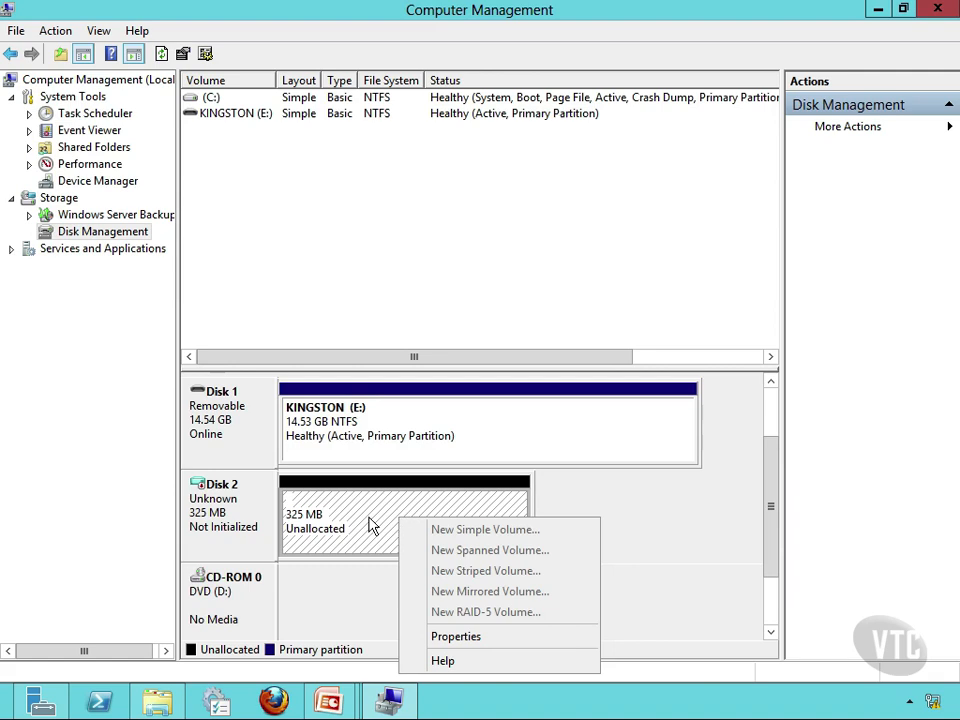
pyautogui.click(233, 536)
pyautogui.rightClick(233, 536)
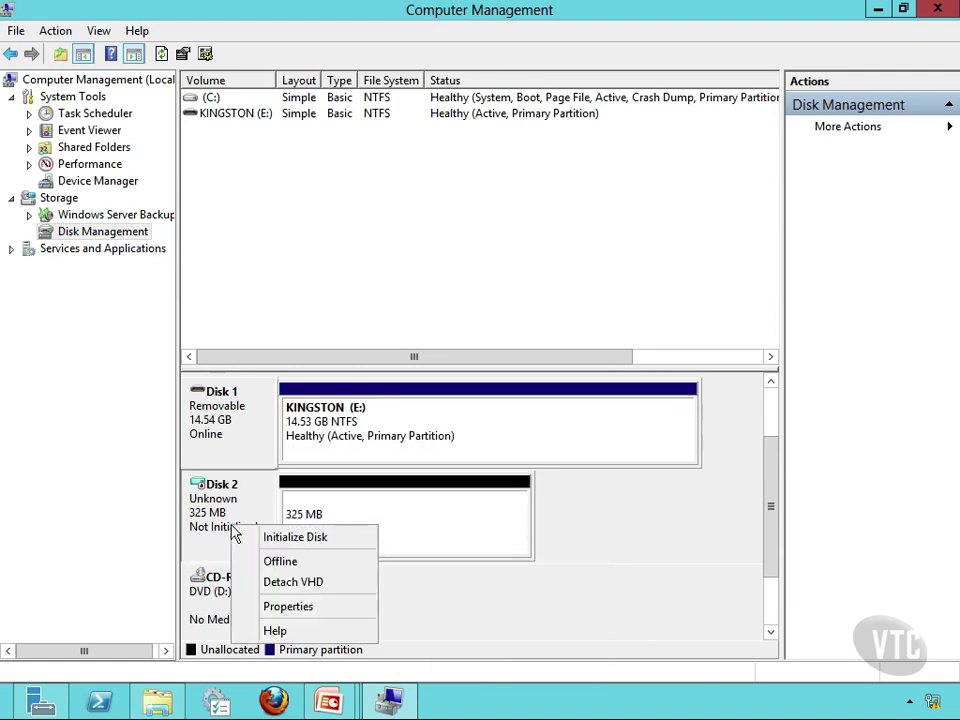
pyautogui.click(312, 542)
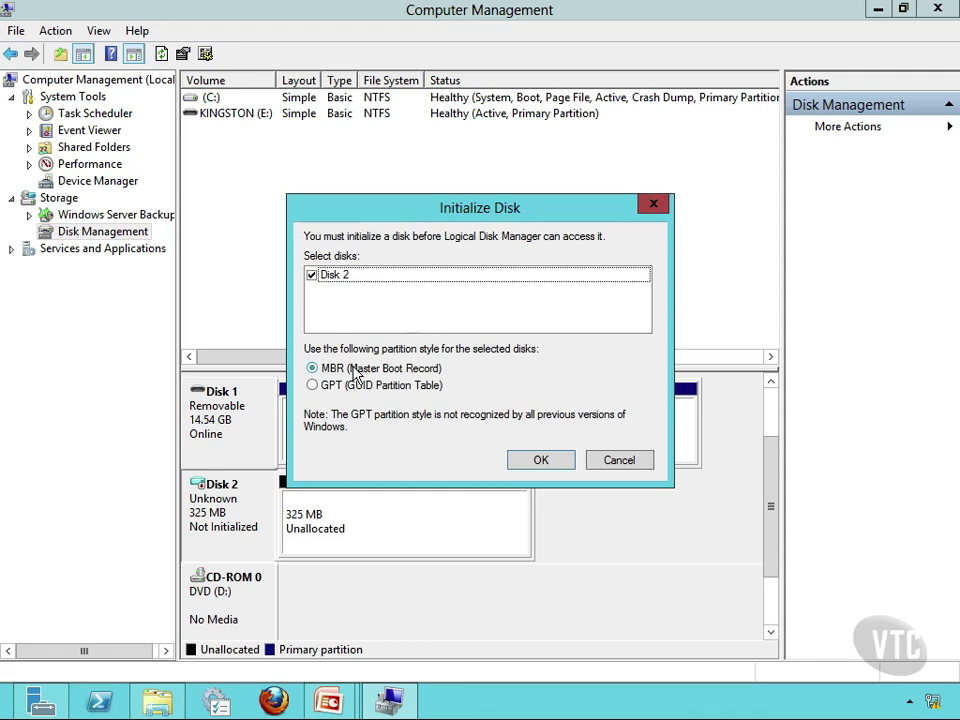
pyautogui.click(541, 461)
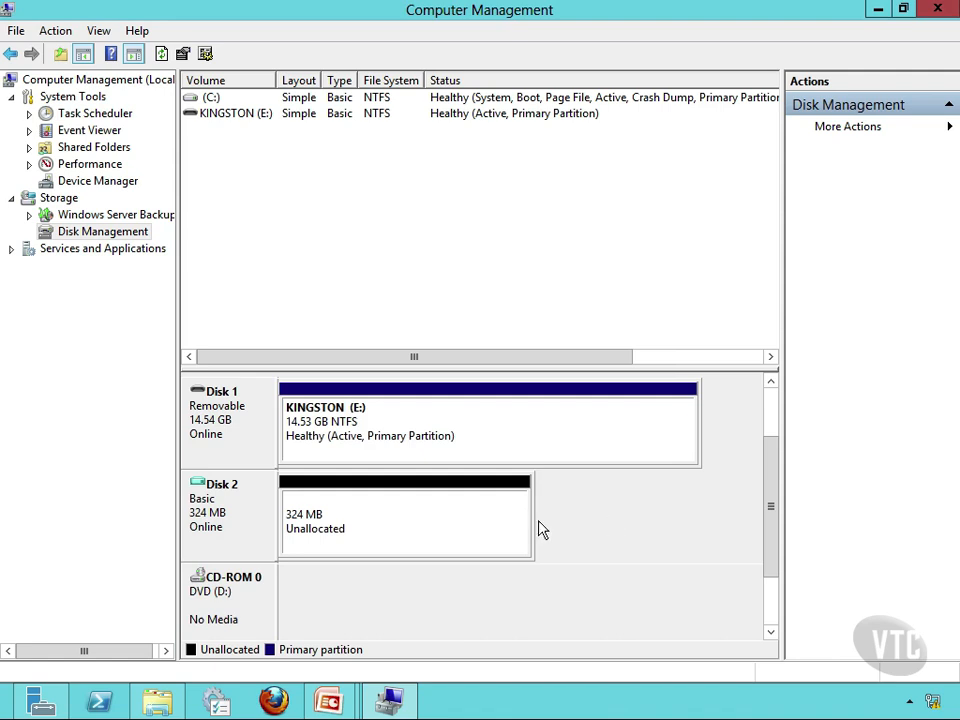
# Create a 322 MB simple volume on Disk 2 with drive letter F, quick-formatted as NTFS and labelled New Volume
pyautogui.rightClick(421, 529)
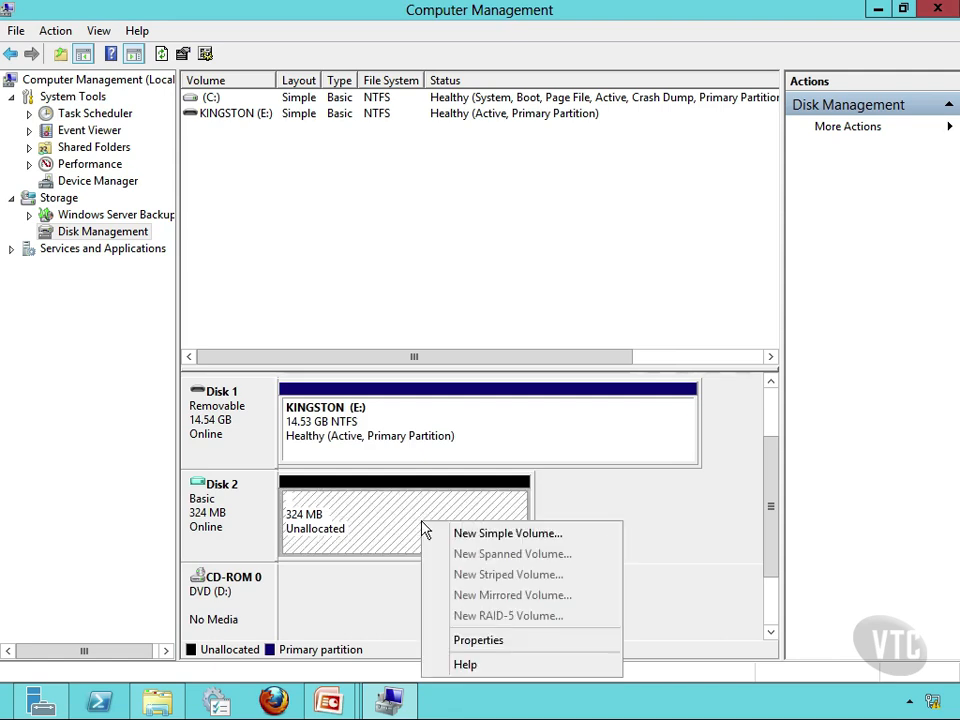
pyautogui.click(476, 536)
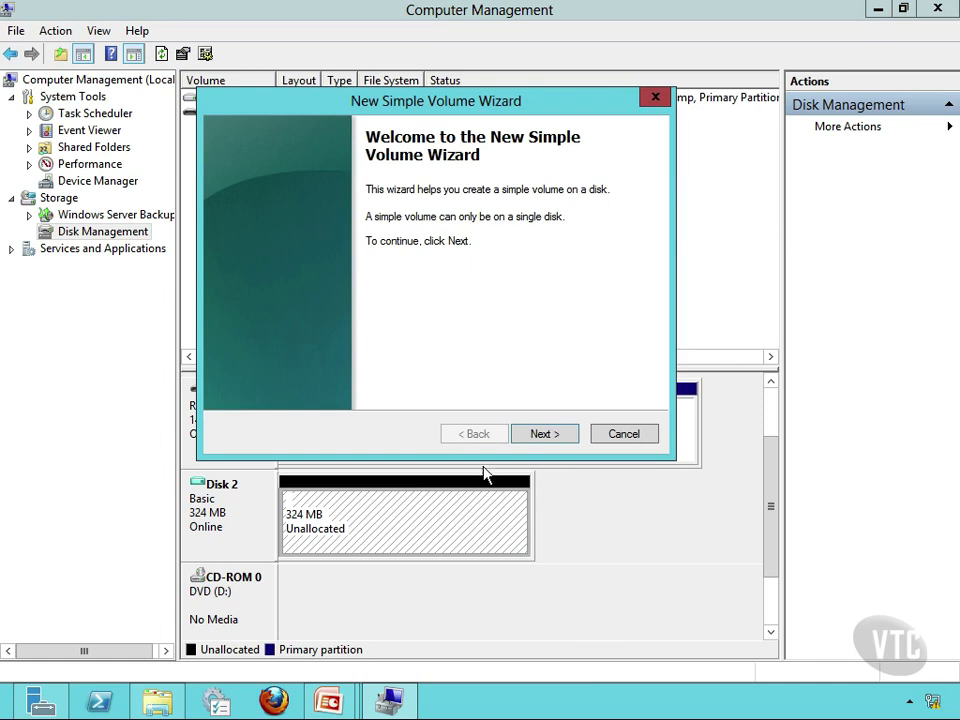
pyautogui.click(542, 433)
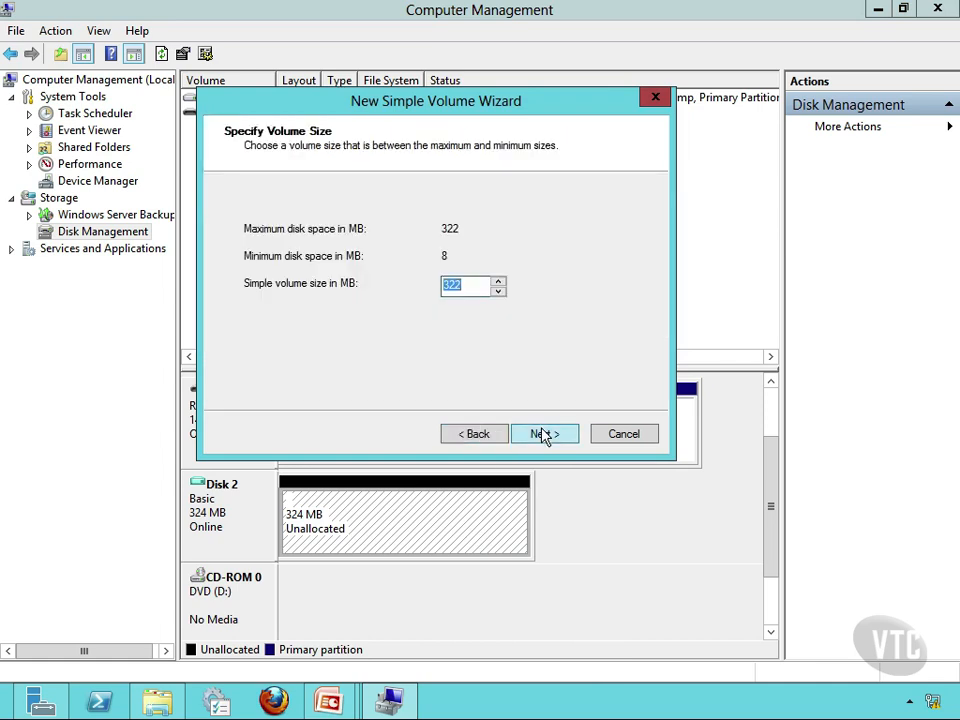
pyautogui.click(541, 437)
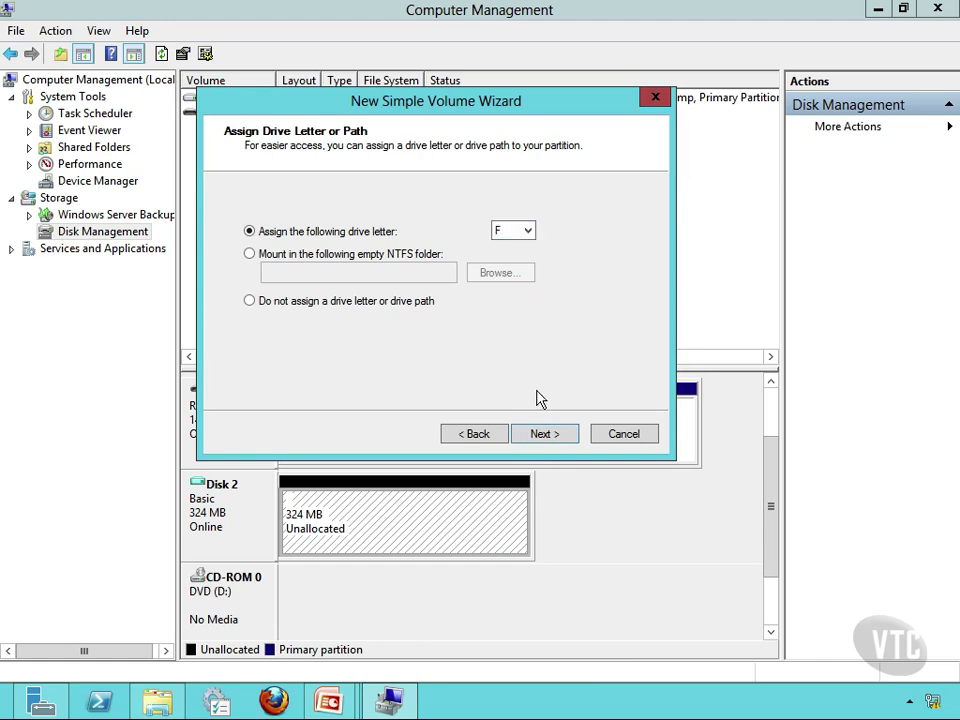
pyautogui.click(540, 436)
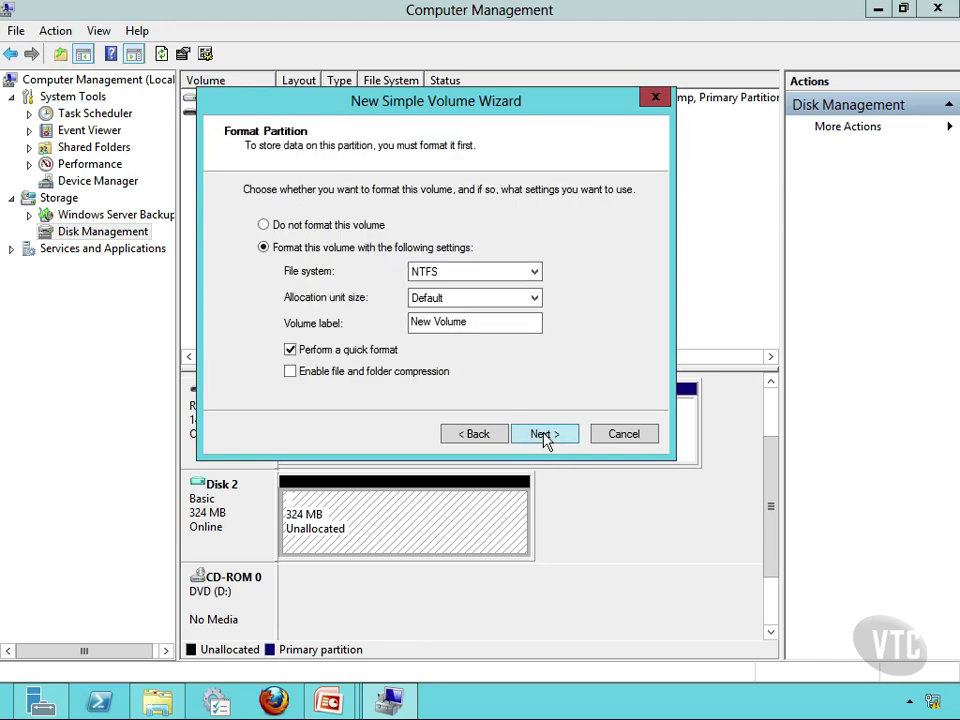
pyautogui.click(565, 438)
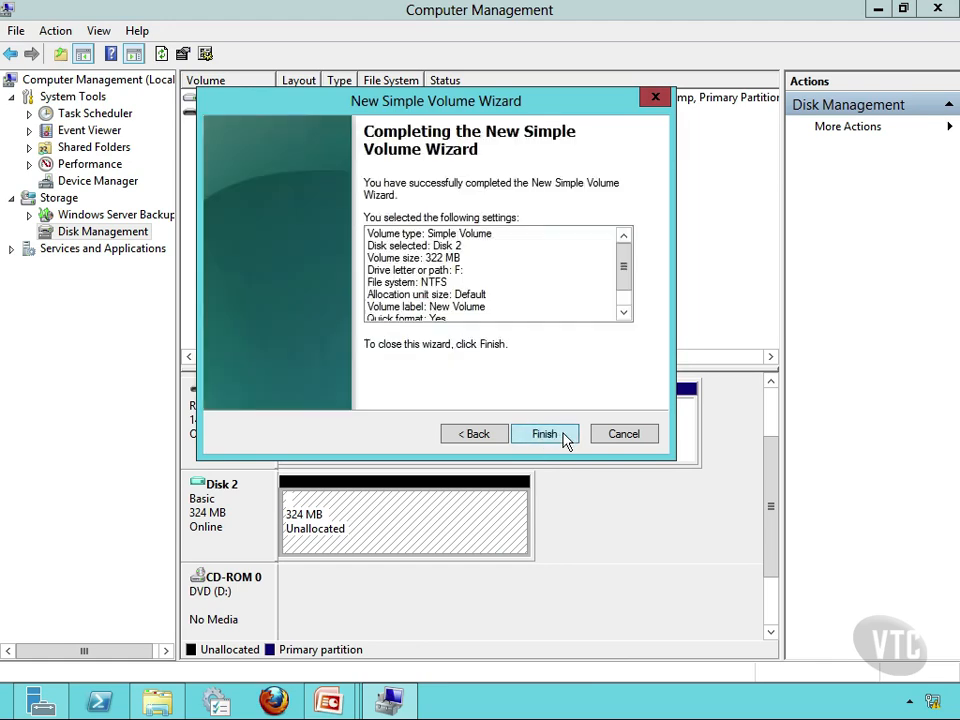
pyautogui.click(561, 438)
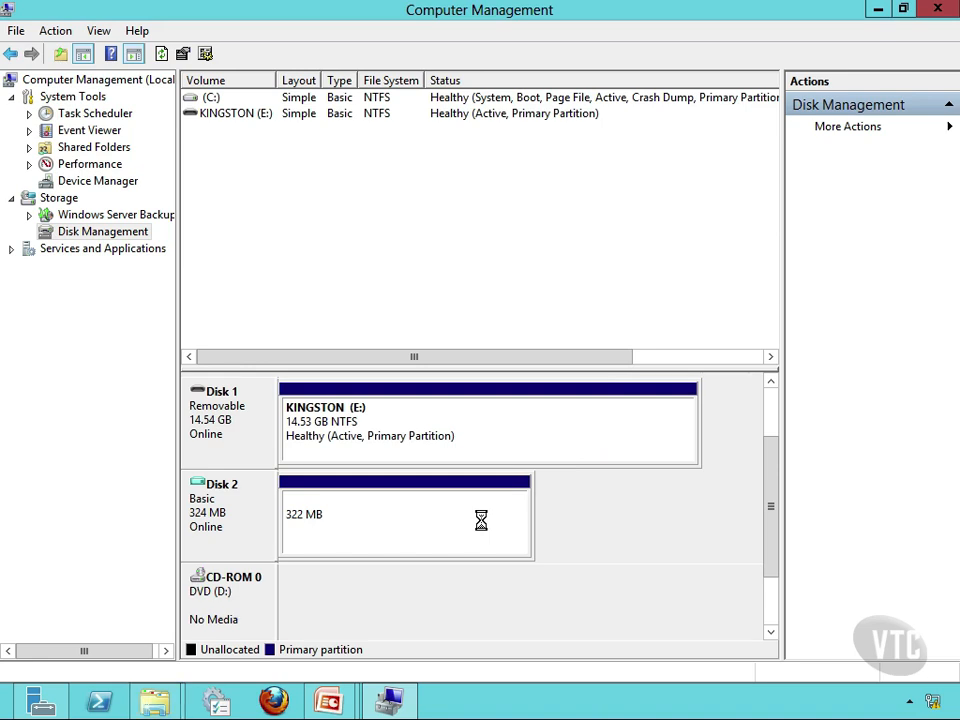
# Bring up the pending request to format the disk in drive F: and decline it
pyautogui.moveTo(172, 705)
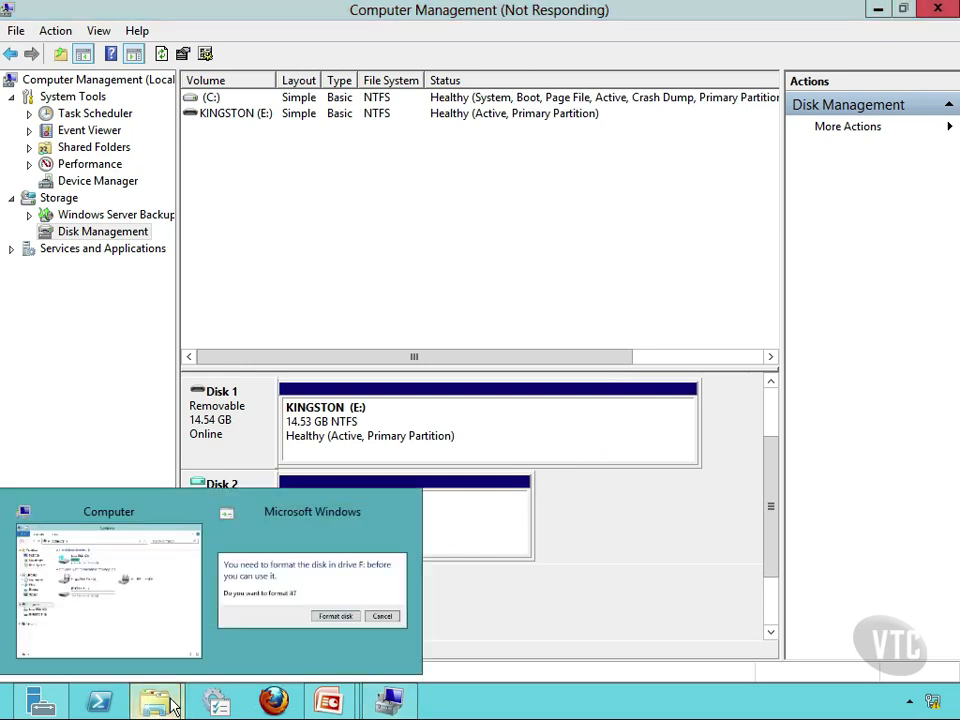
pyautogui.click(314, 612)
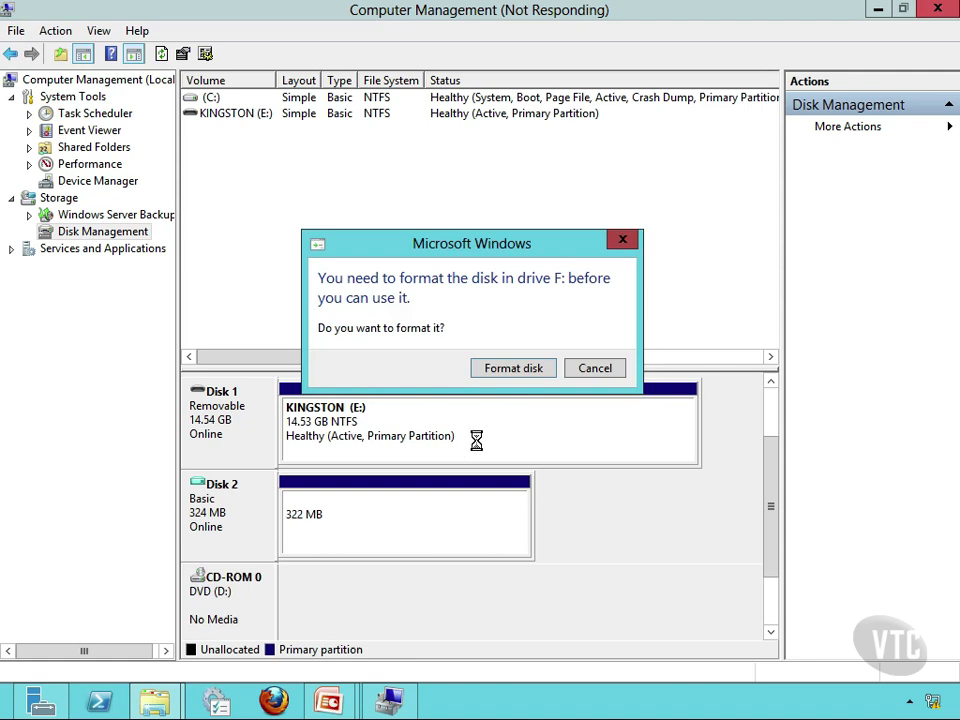
pyautogui.click(606, 374)
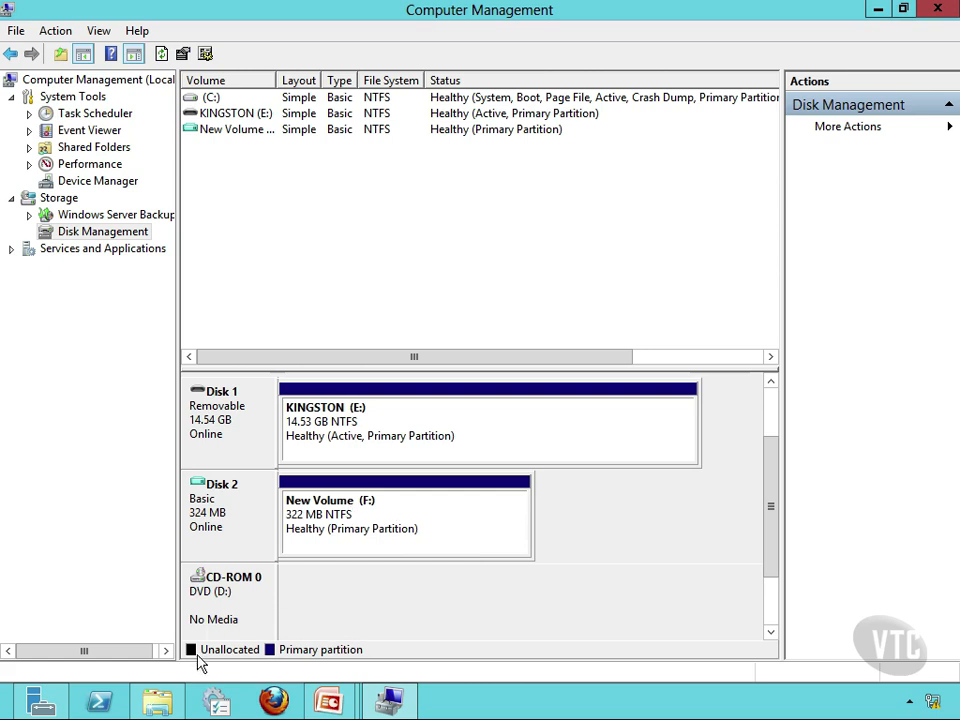
# Open New Volume (F:) in File Explorer, check its contents and free space under Computer, and close the window
pyautogui.click(160, 704)
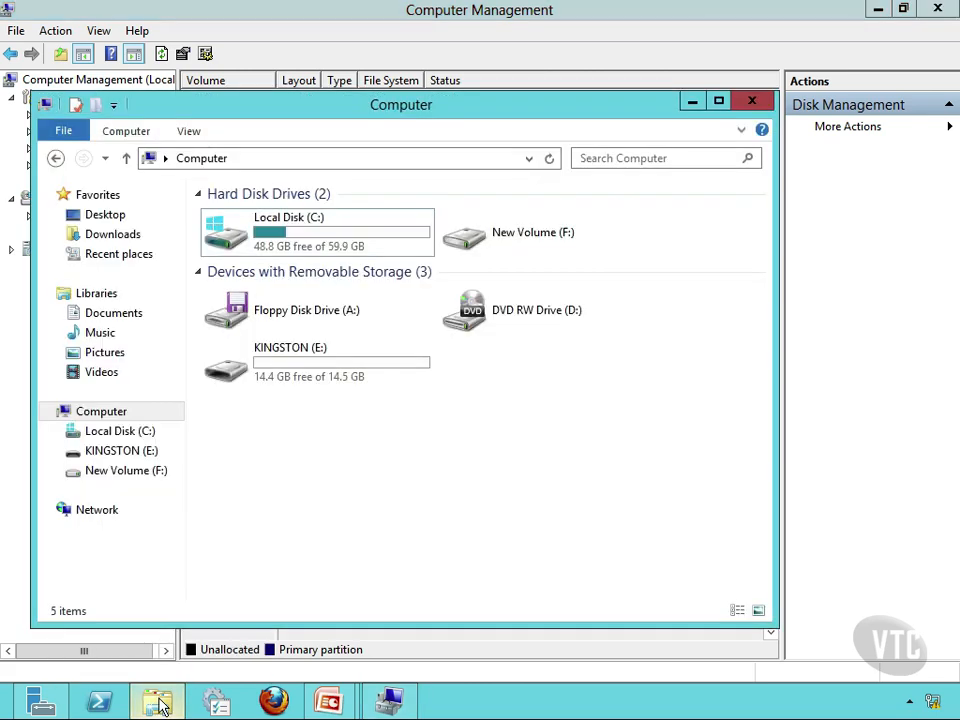
pyautogui.doubleClick(549, 247)
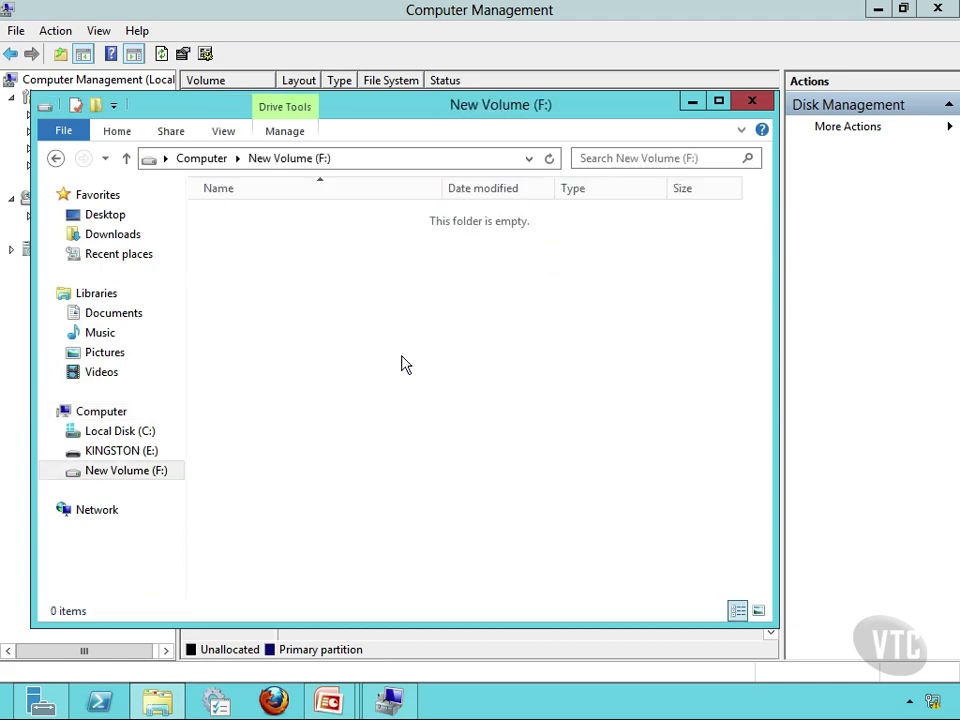
pyautogui.click(55, 160)
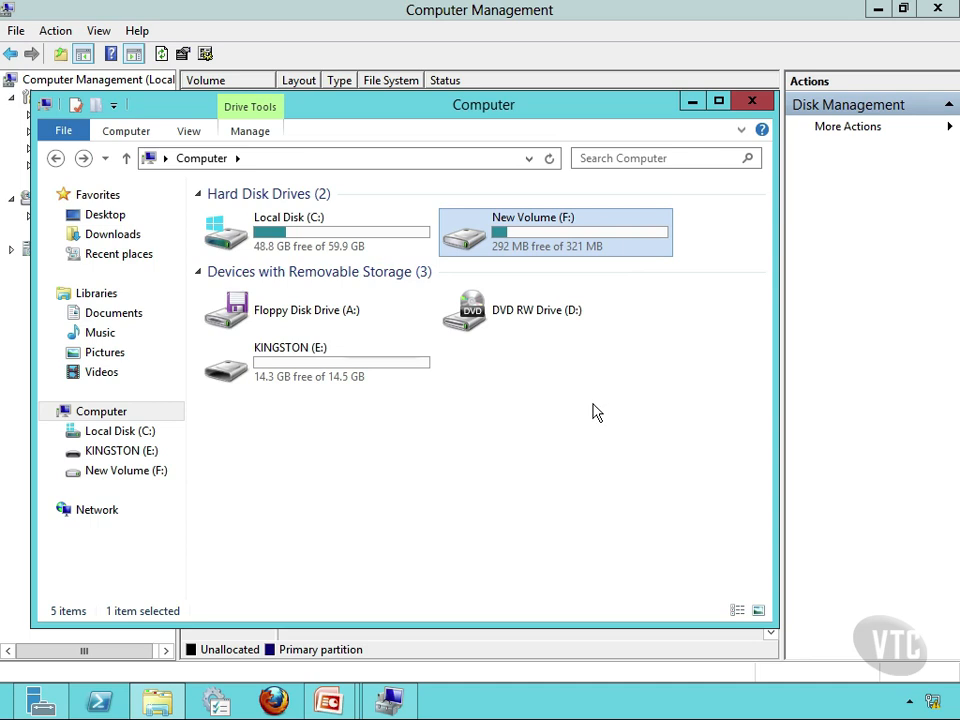
pyautogui.click(752, 104)
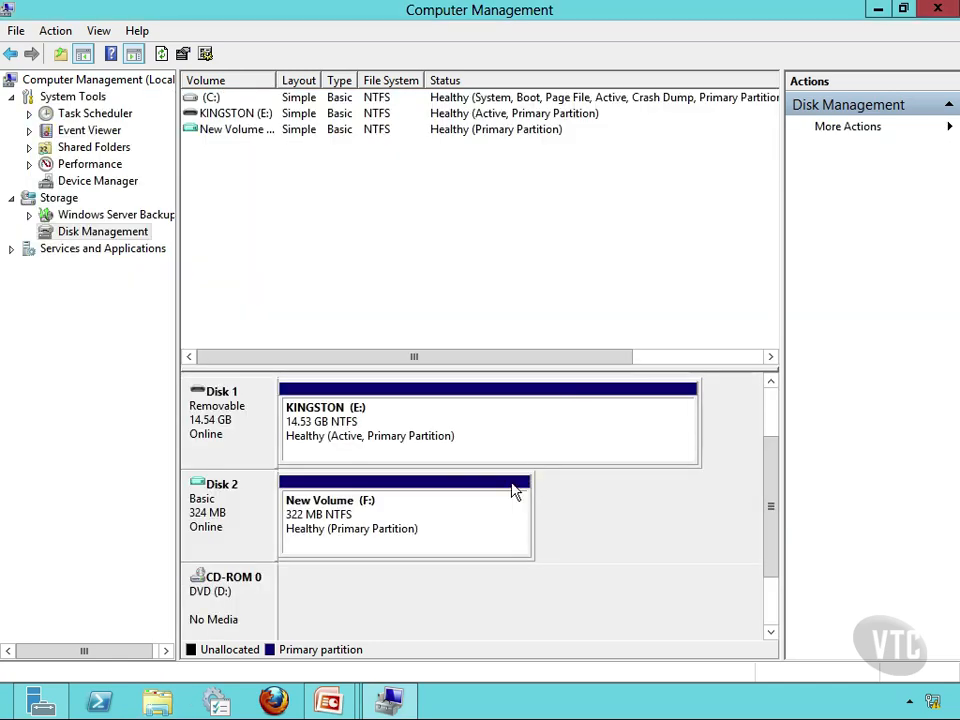
# Examine the MarkClassEx hard disk image file on KINGSTON (E:) and its available file operations in File Explorer
pyautogui.click(155, 706)
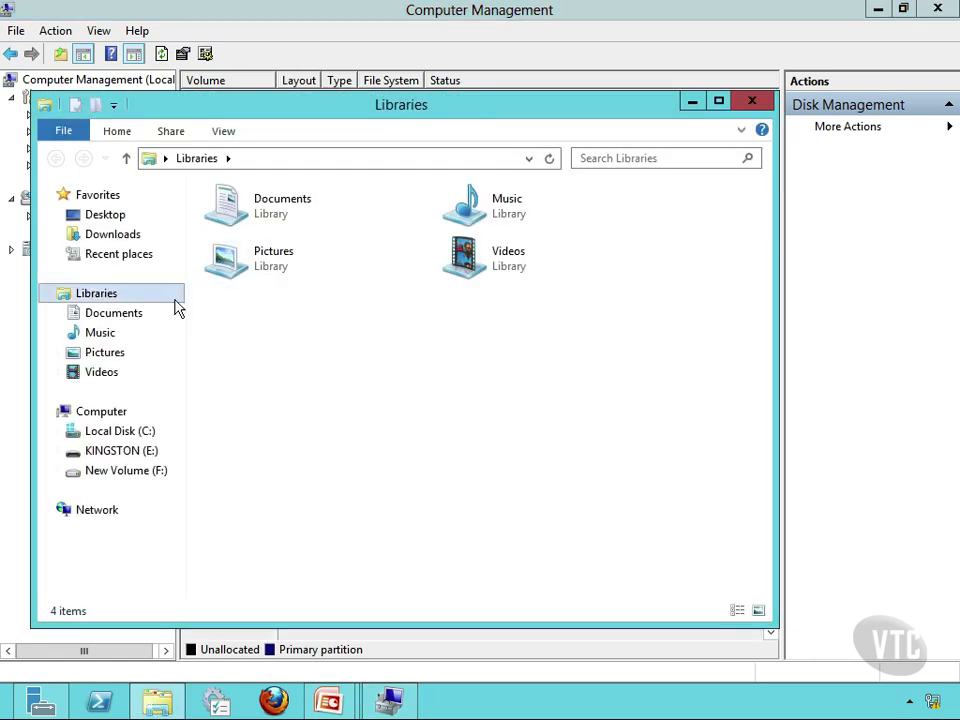
pyautogui.click(112, 455)
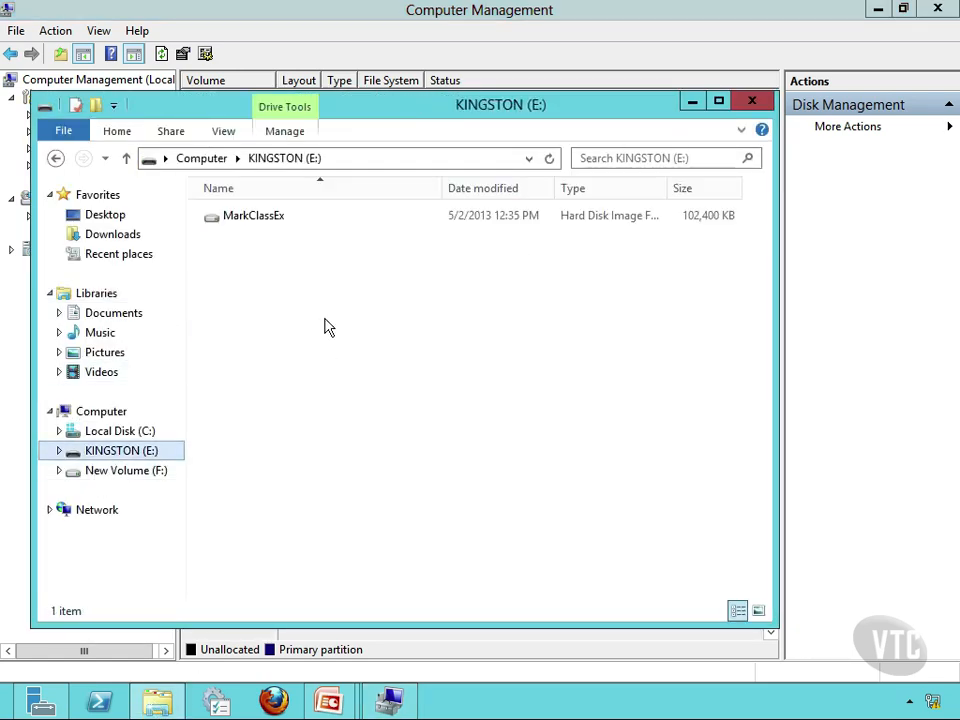
pyautogui.click(253, 222)
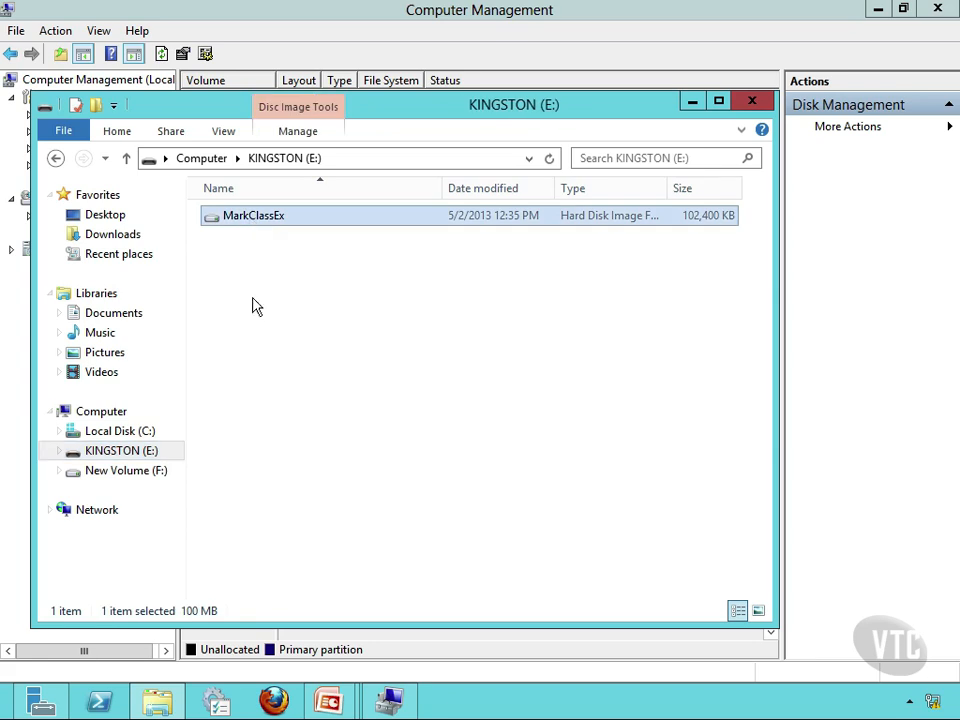
pyautogui.rightClick(256, 218)
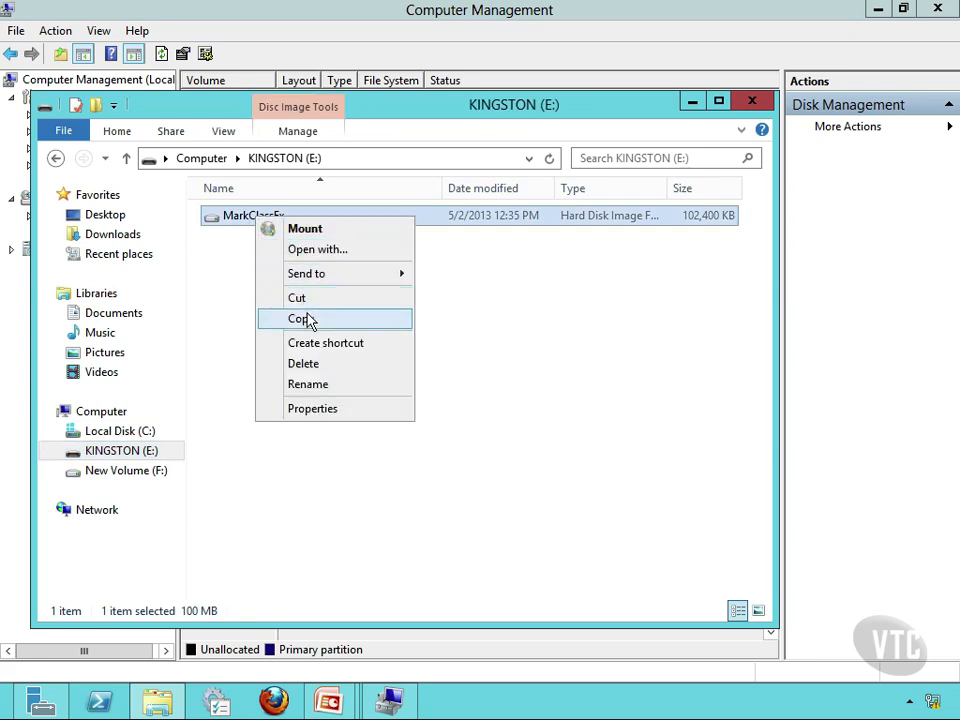
pyautogui.click(604, 364)
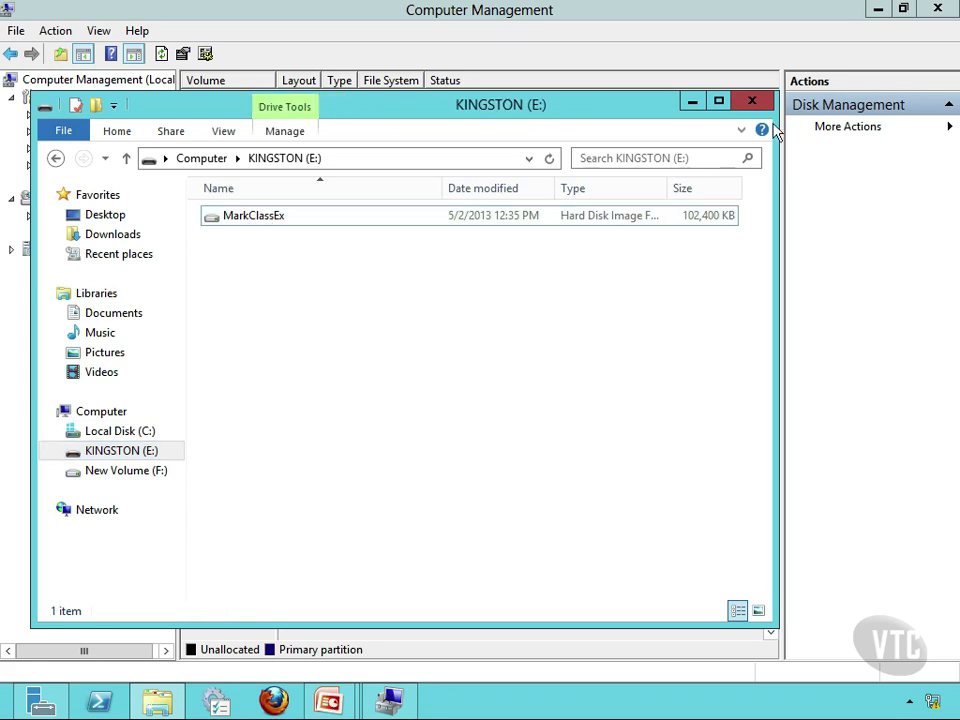
pyautogui.click(752, 104)
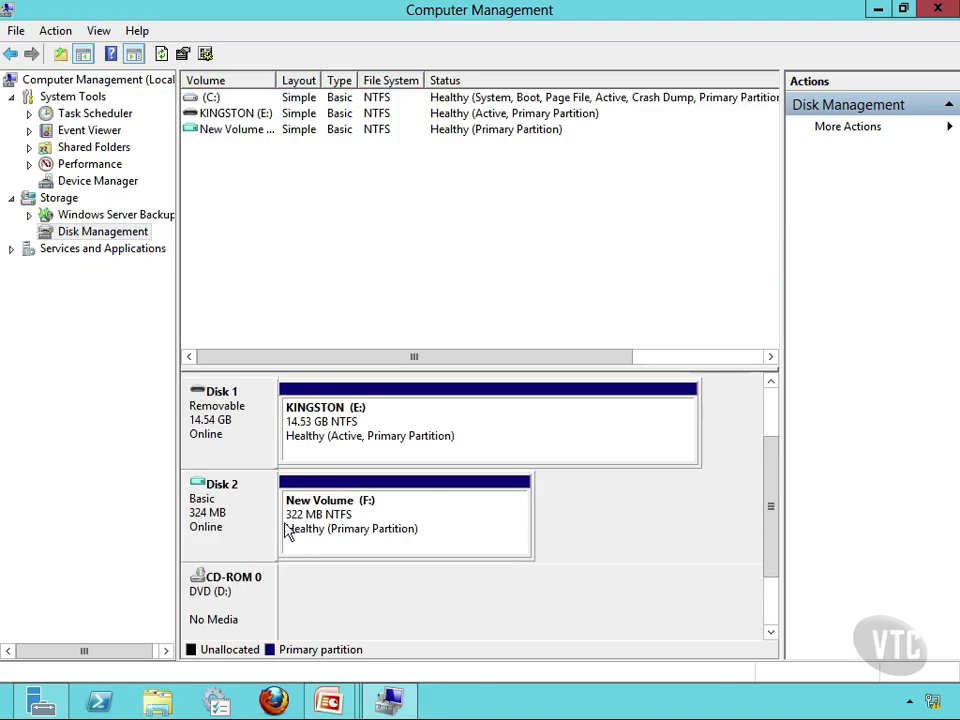
# Take Disk 2 offline and check the drives listed under Computer in File Explorer
pyautogui.rightClick(219, 534)
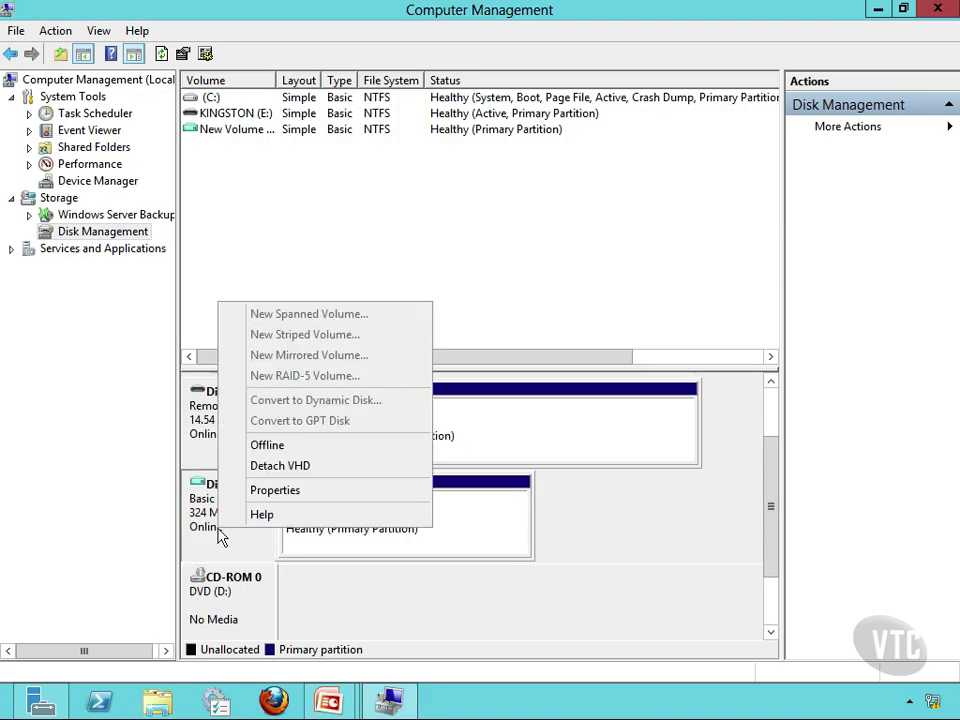
pyautogui.click(268, 446)
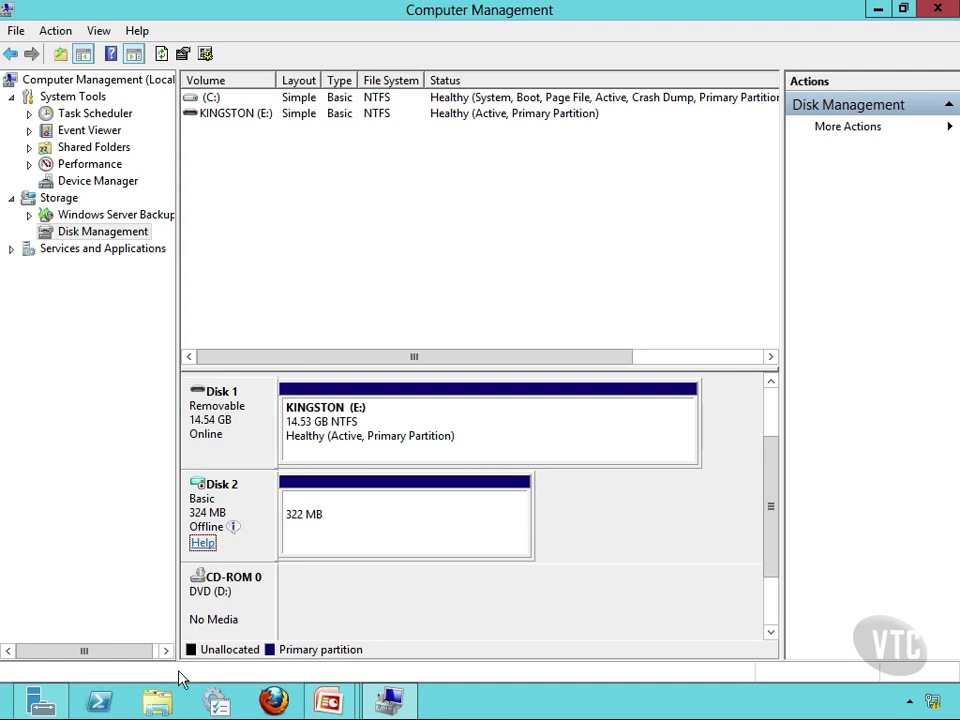
pyautogui.click(160, 700)
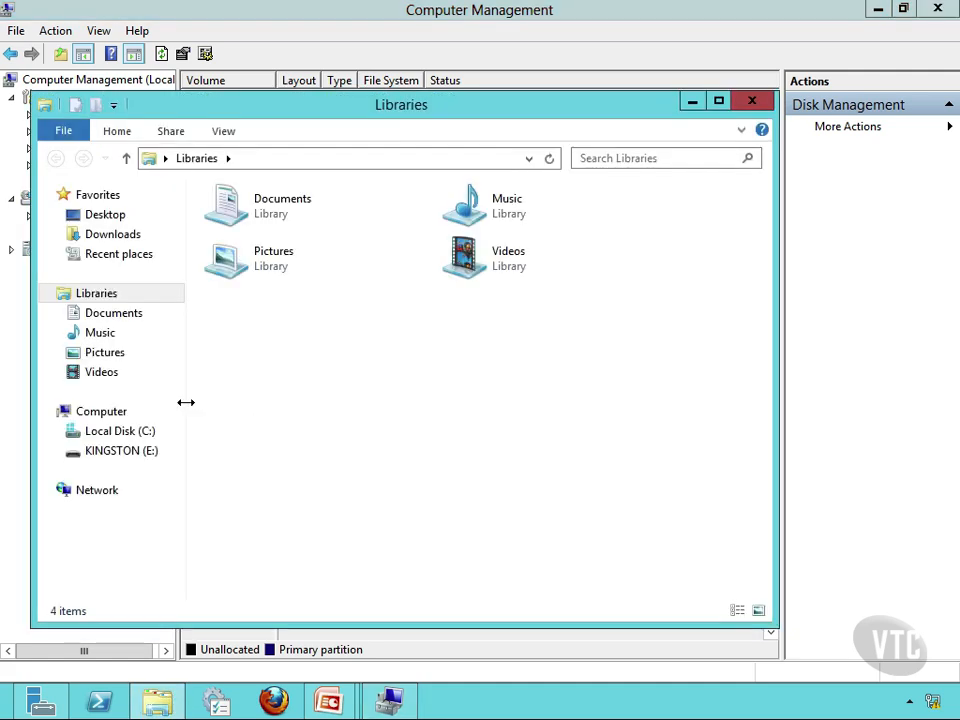
pyautogui.click(113, 421)
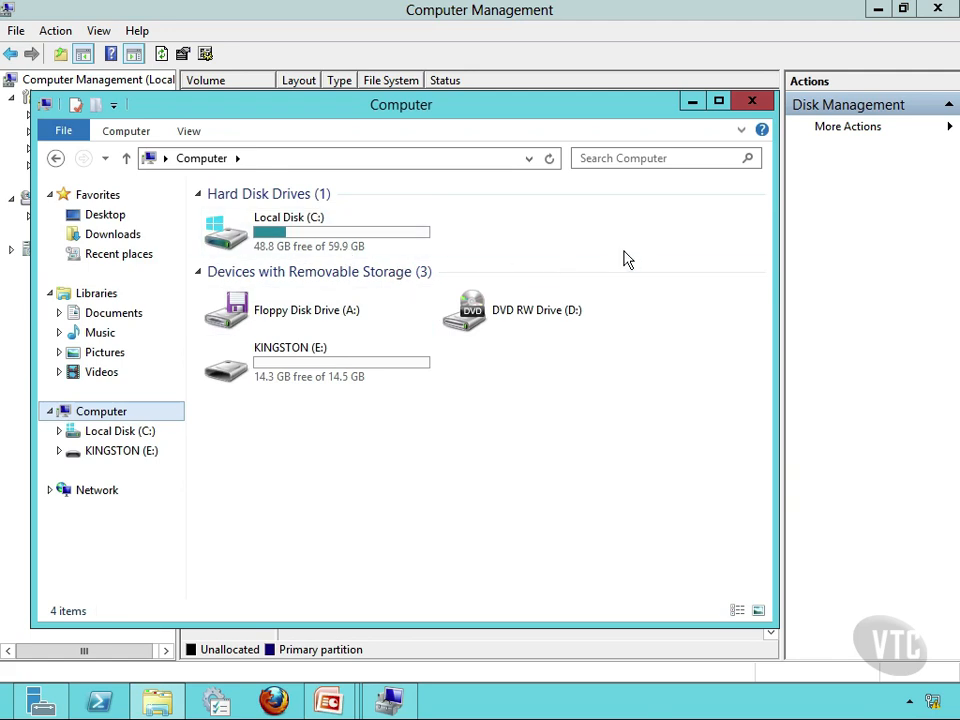
pyautogui.click(751, 100)
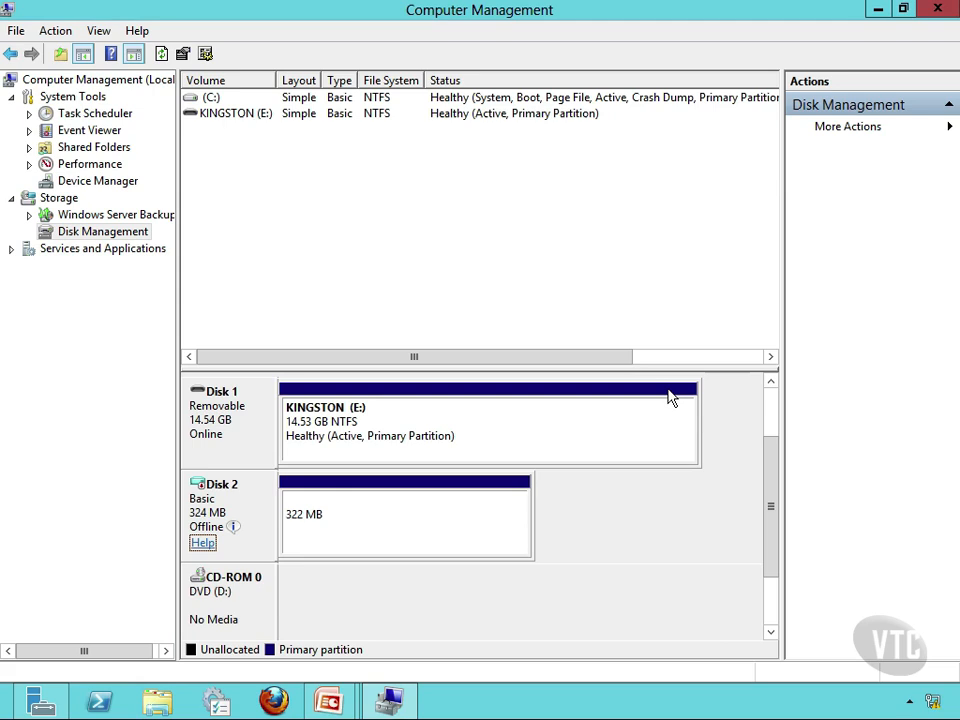